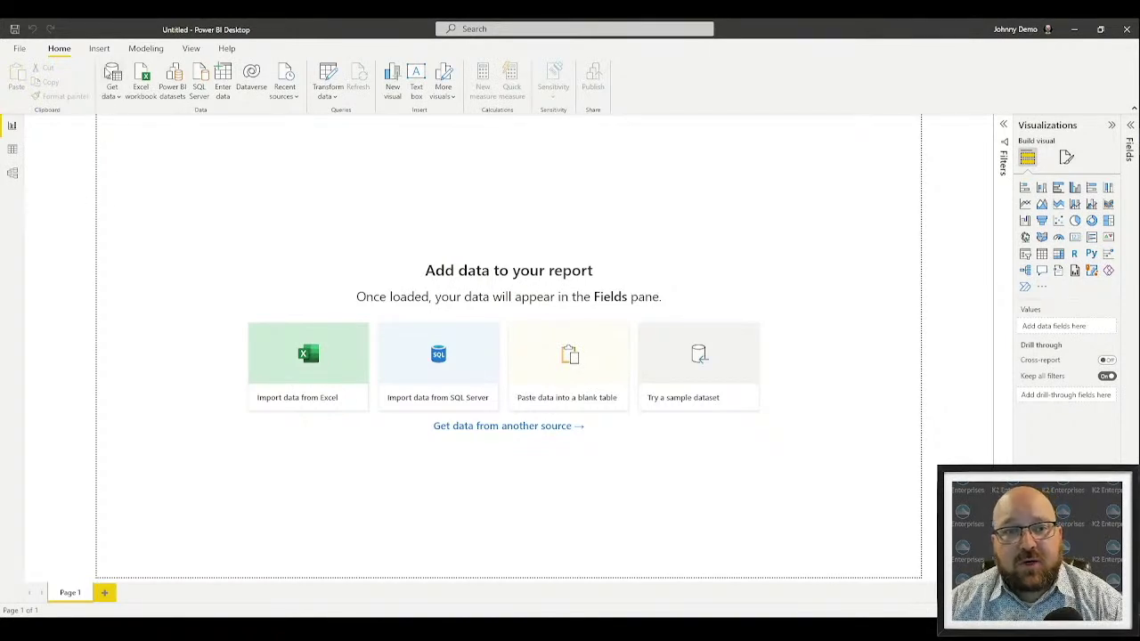
Search Get data for 'sql' and open the SQL Server database connector in Import mode
{"action": "left_click", "coordinate": [112, 75]}
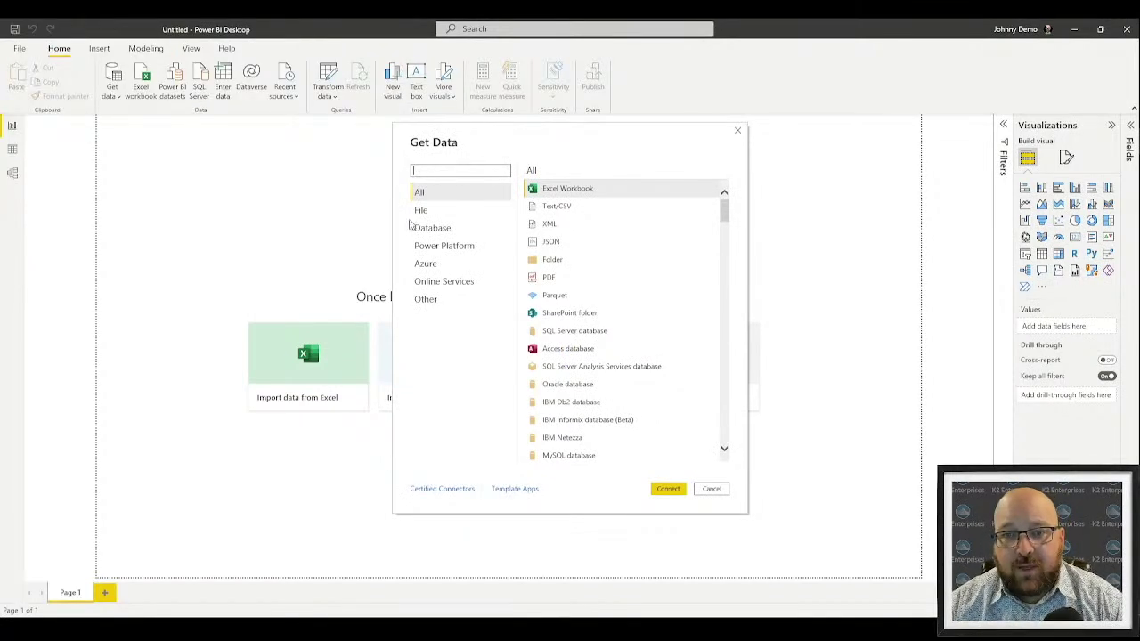
{"action": "type", "text": "ql"}
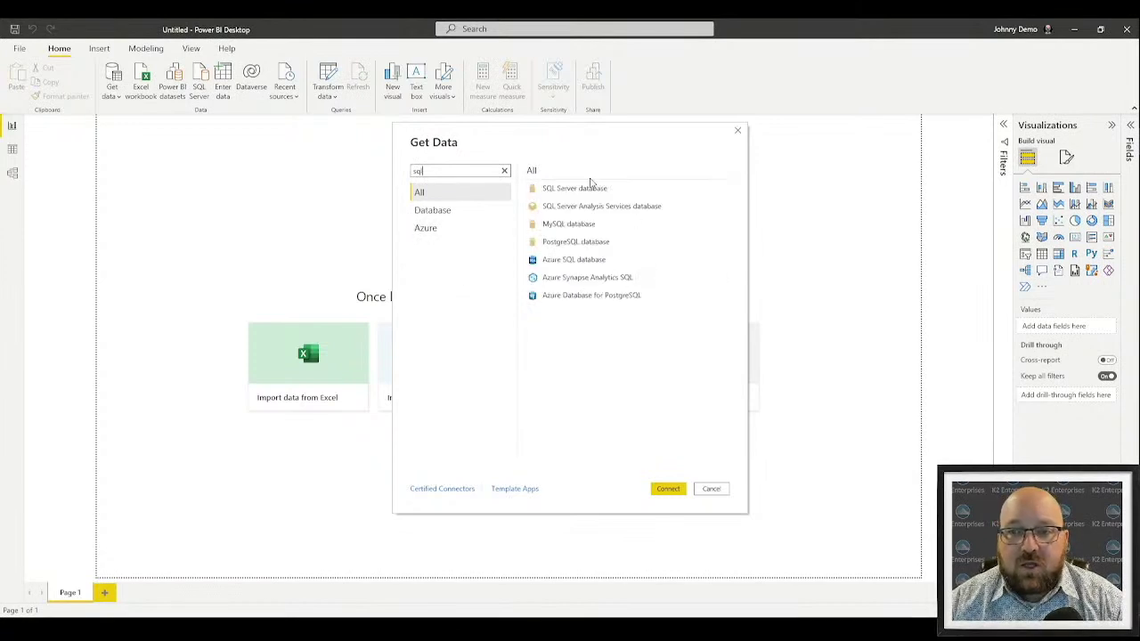
{"action": "left_click", "coordinate": [551, 191]}
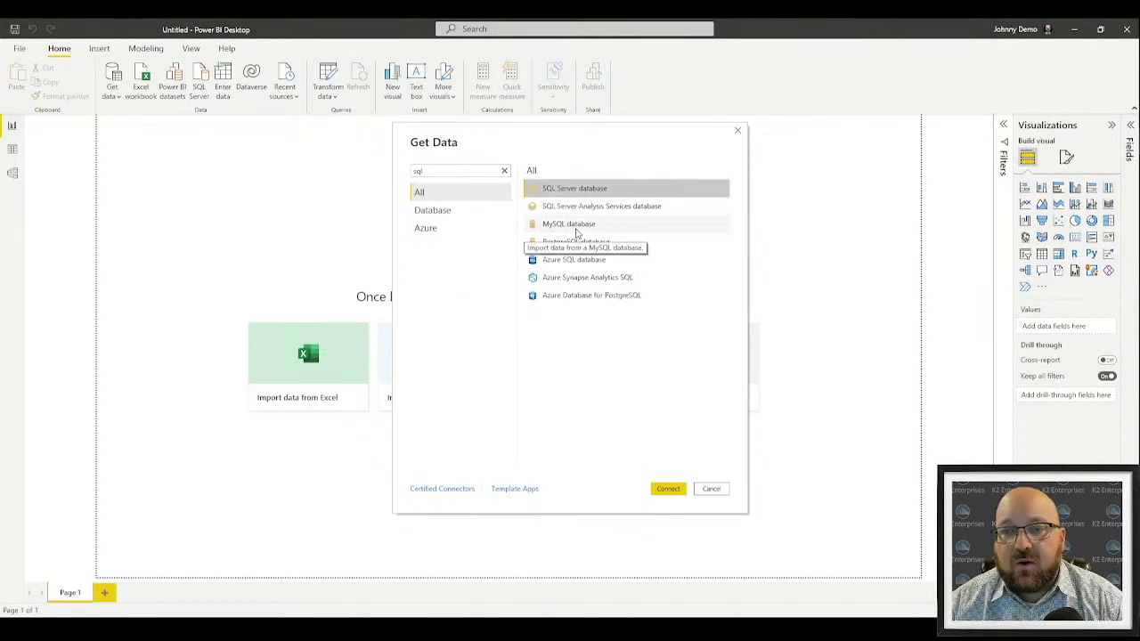
{"action": "left_click", "coordinate": [571, 226]}
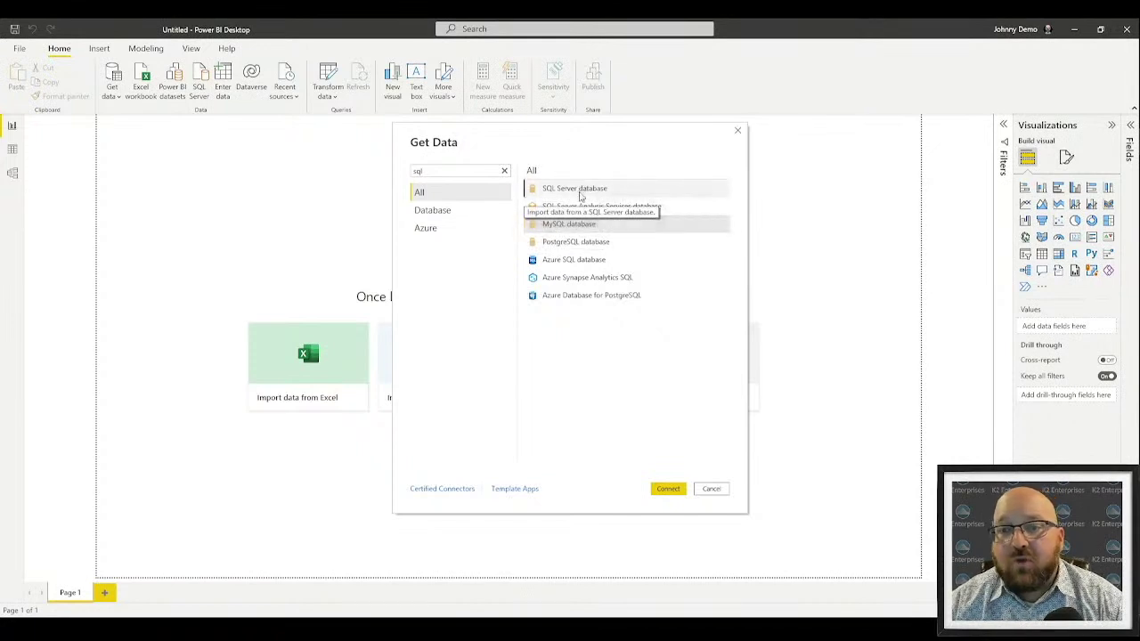
{"action": "left_click", "coordinate": [578, 192]}
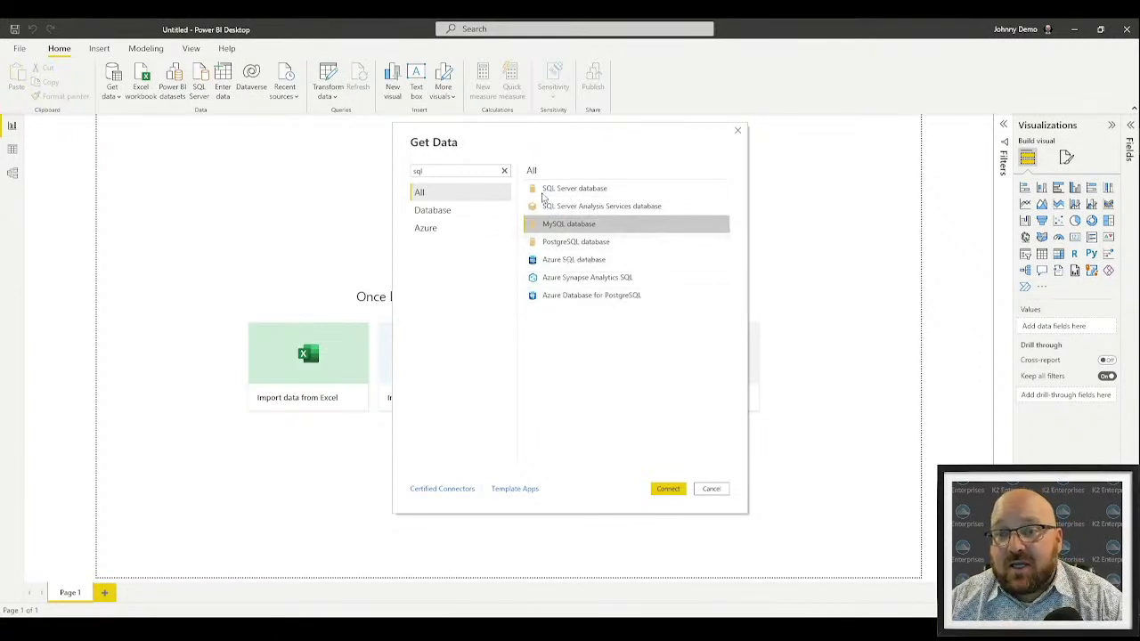
{"action": "left_click", "coordinate": [575, 189]}
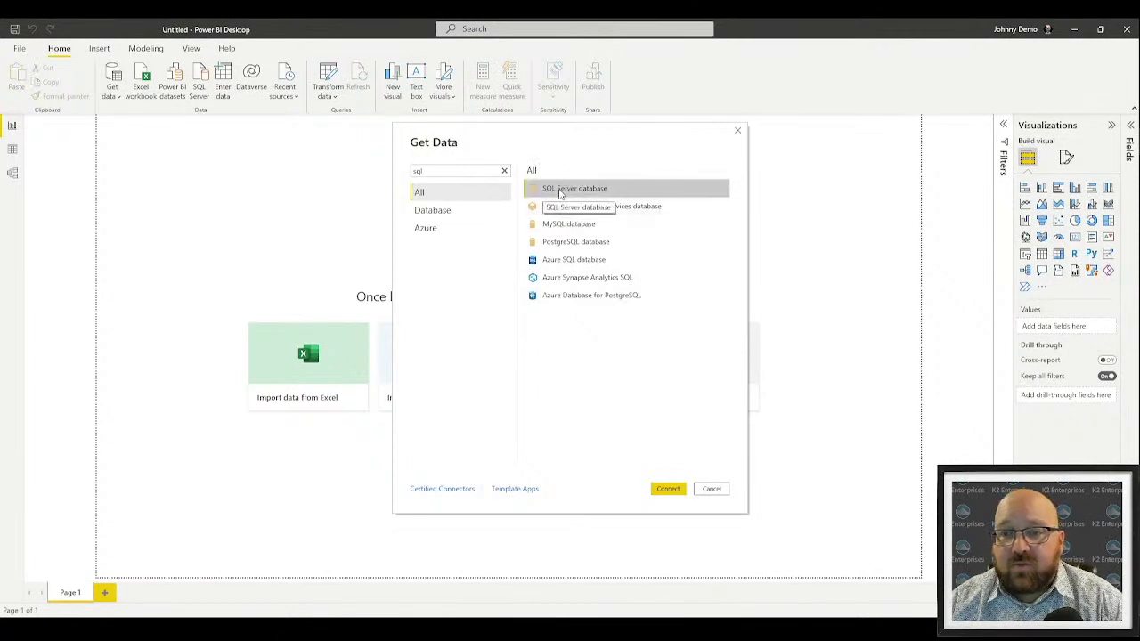
{"action": "double_click", "coordinate": [560, 190]}
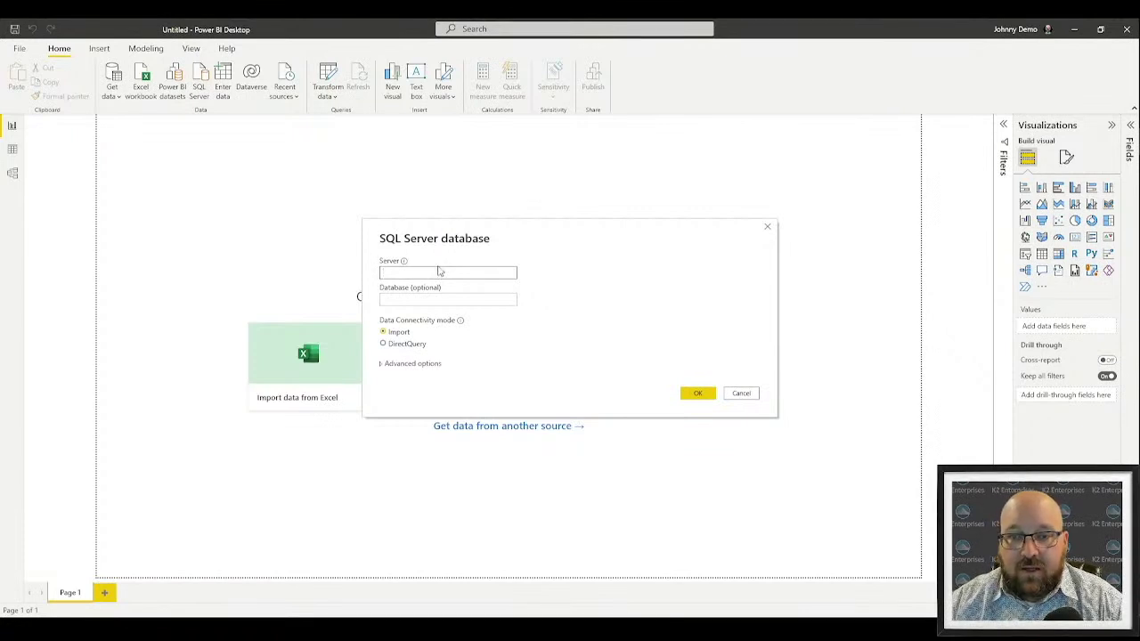
{"action": "type", "text": "learnsql.cpetoday.com"}
{"action": "mouse_move", "coordinate": [1132, 133]}
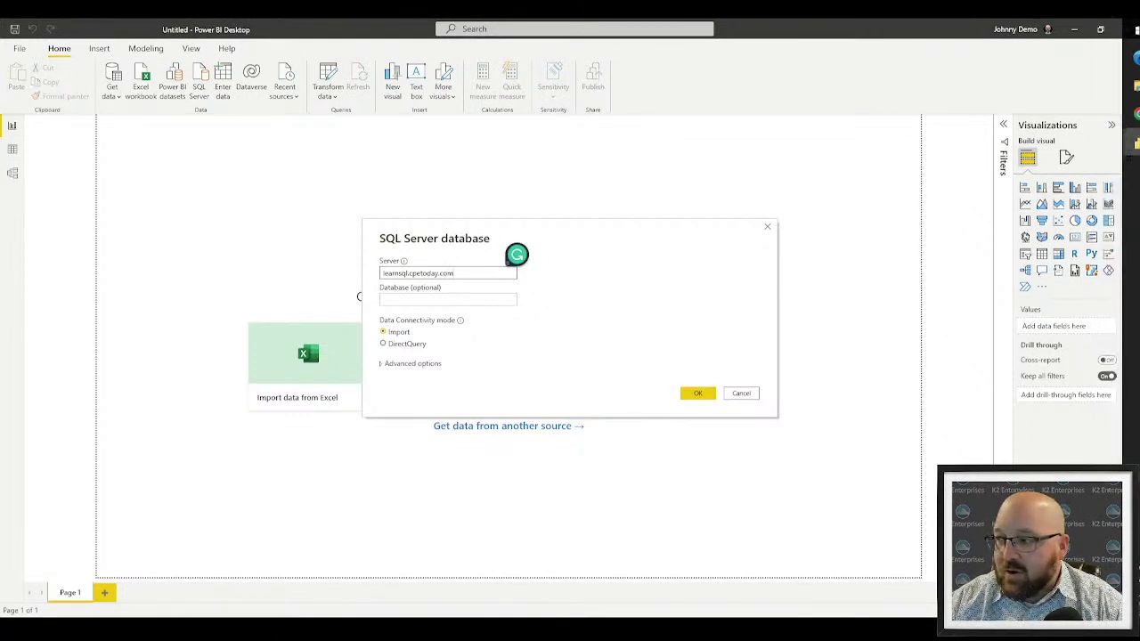
{"action": "left_click", "coordinate": [447, 300]}
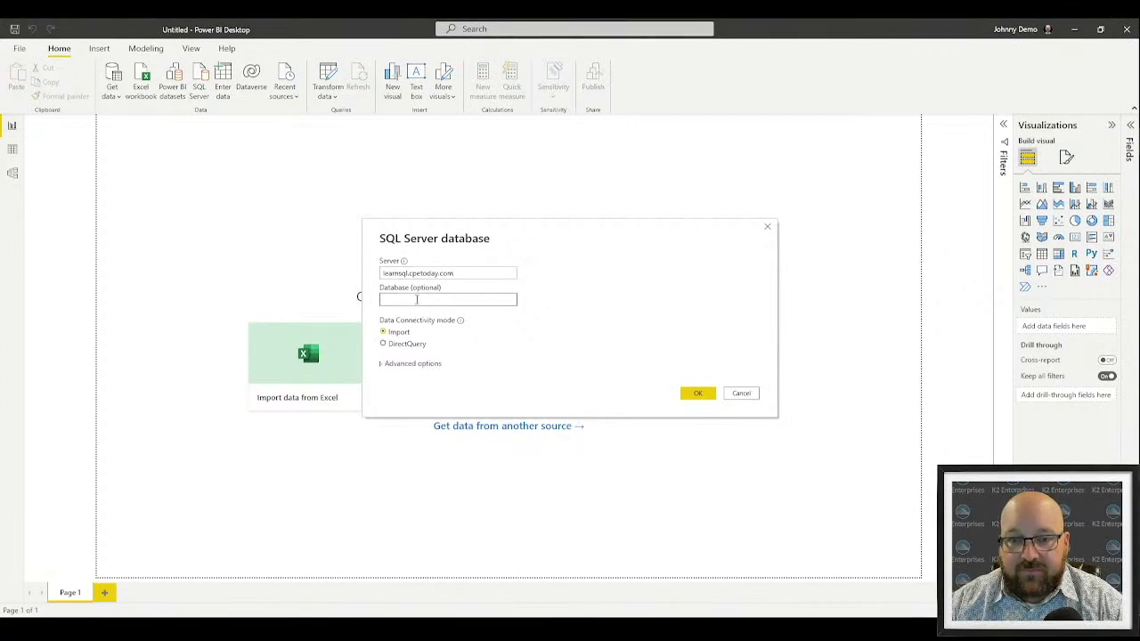
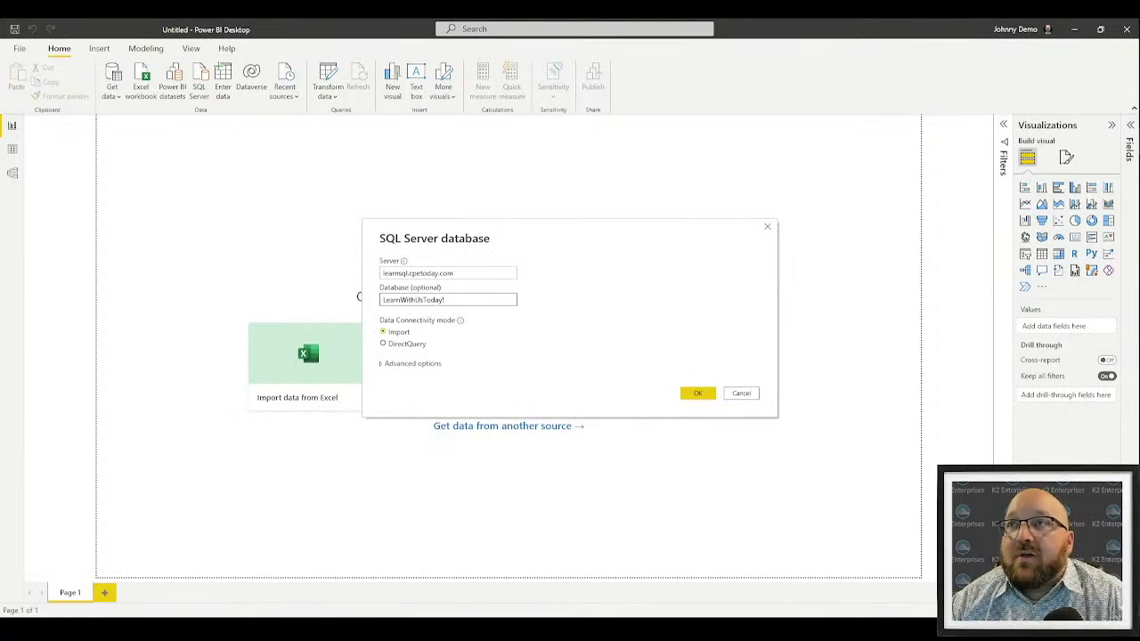
{"action": "left_click", "coordinate": [389, 363]}
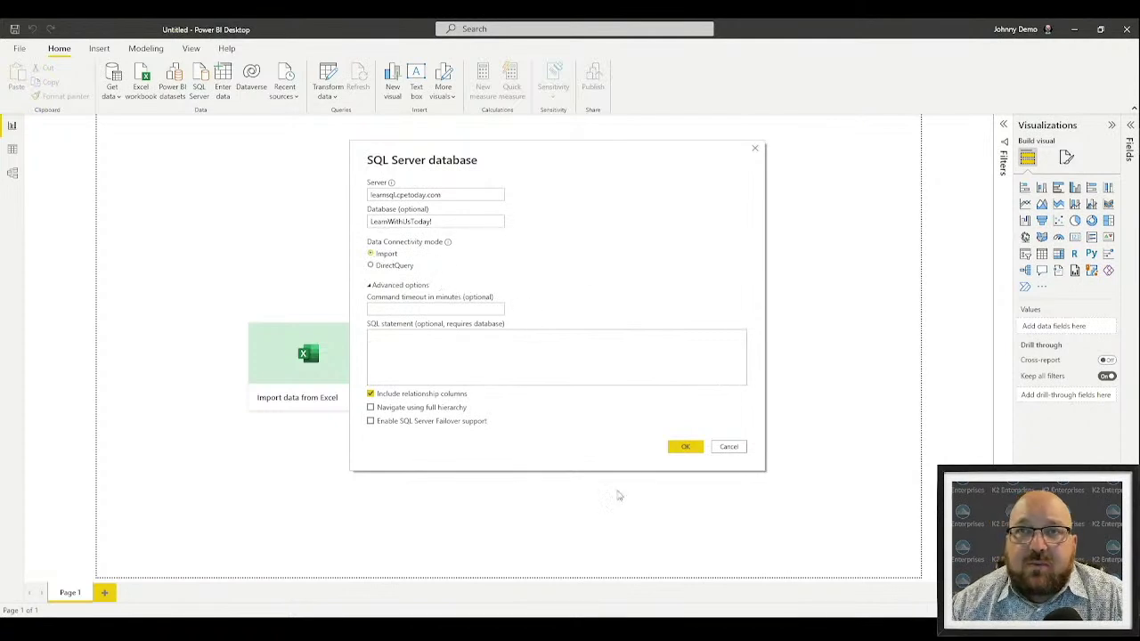
{"action": "left_click", "coordinate": [678, 448]}
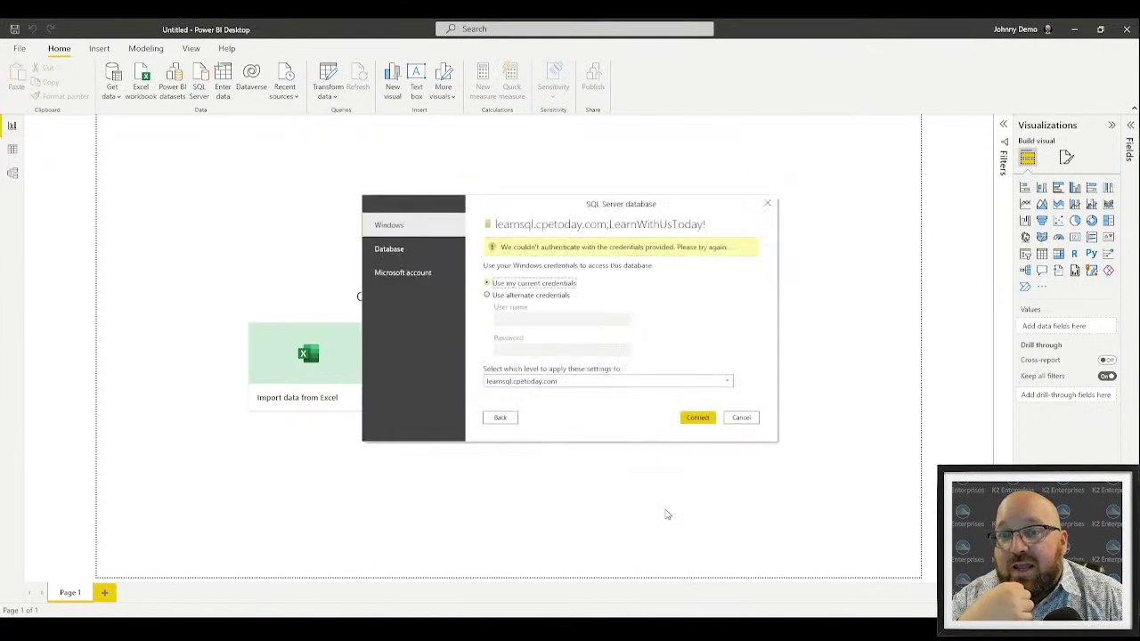
Sign in with Database credentials using user name cpetoday and the pasted password
{"action": "left_click", "coordinate": [402, 256]}
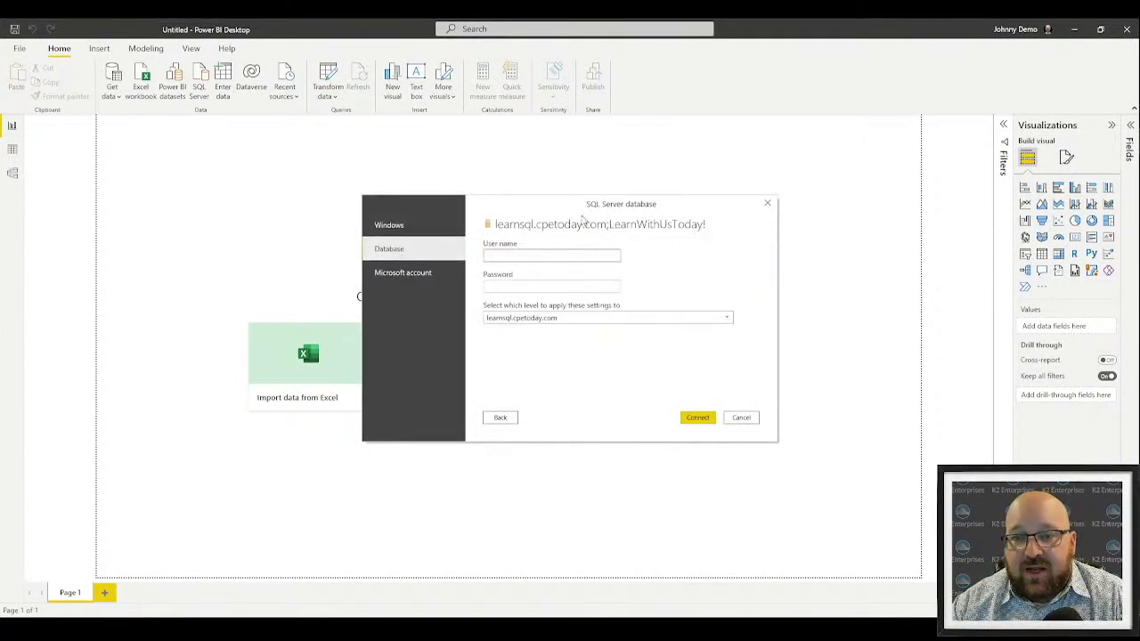
{"action": "left_click", "coordinate": [571, 252]}
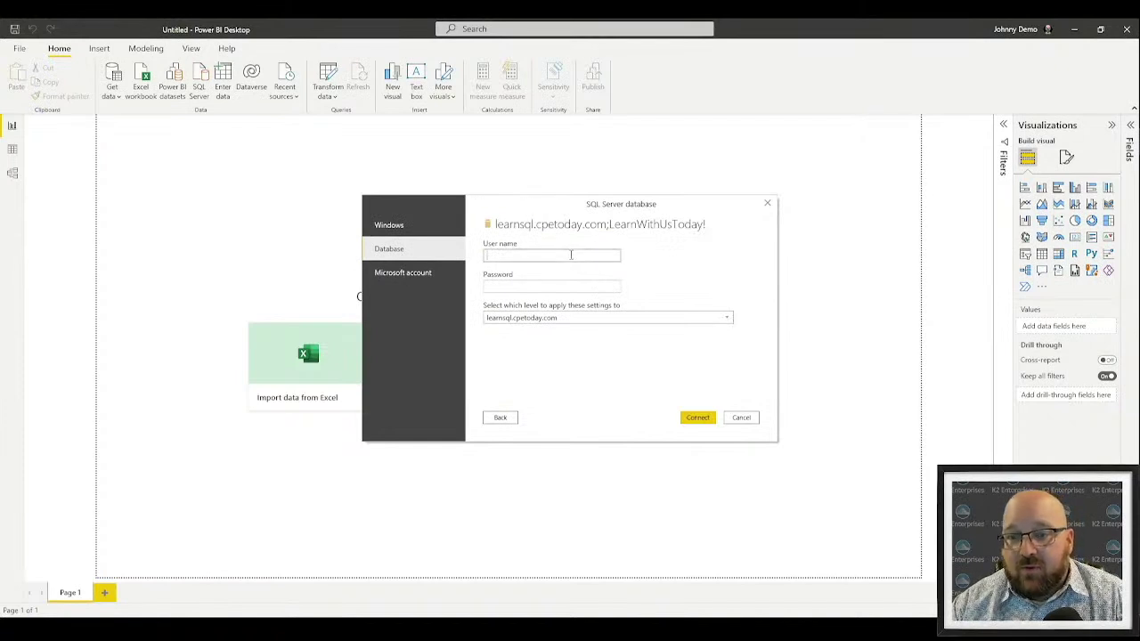
{"action": "type", "text": "cpetoday"}
{"action": "key", "text": "Tab"}
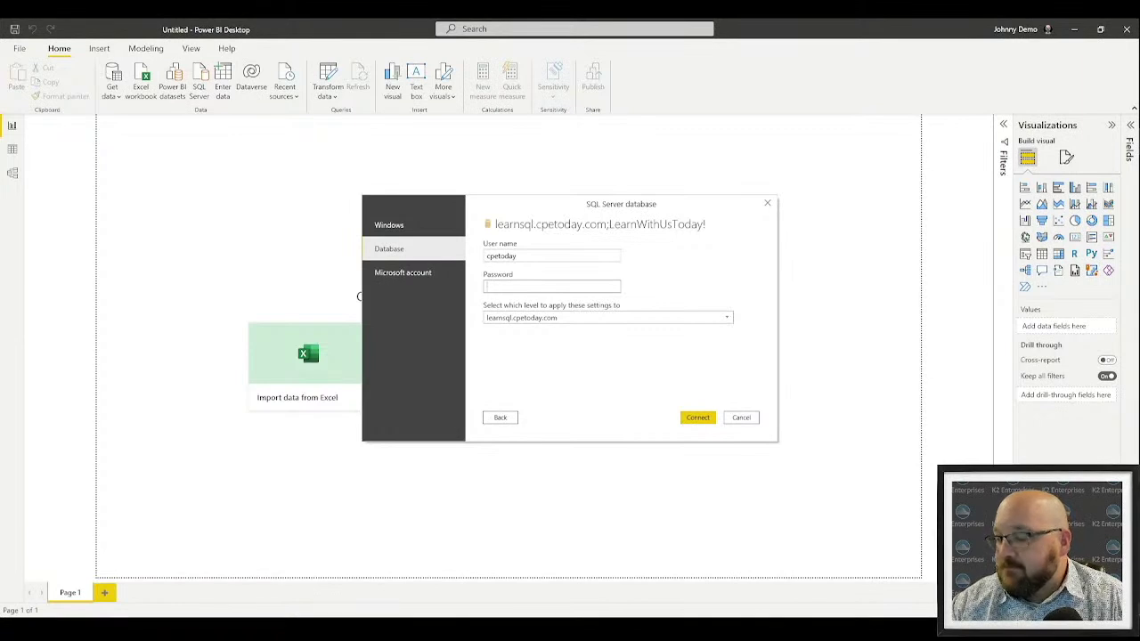
{"action": "key", "text": "ctrl+v"}
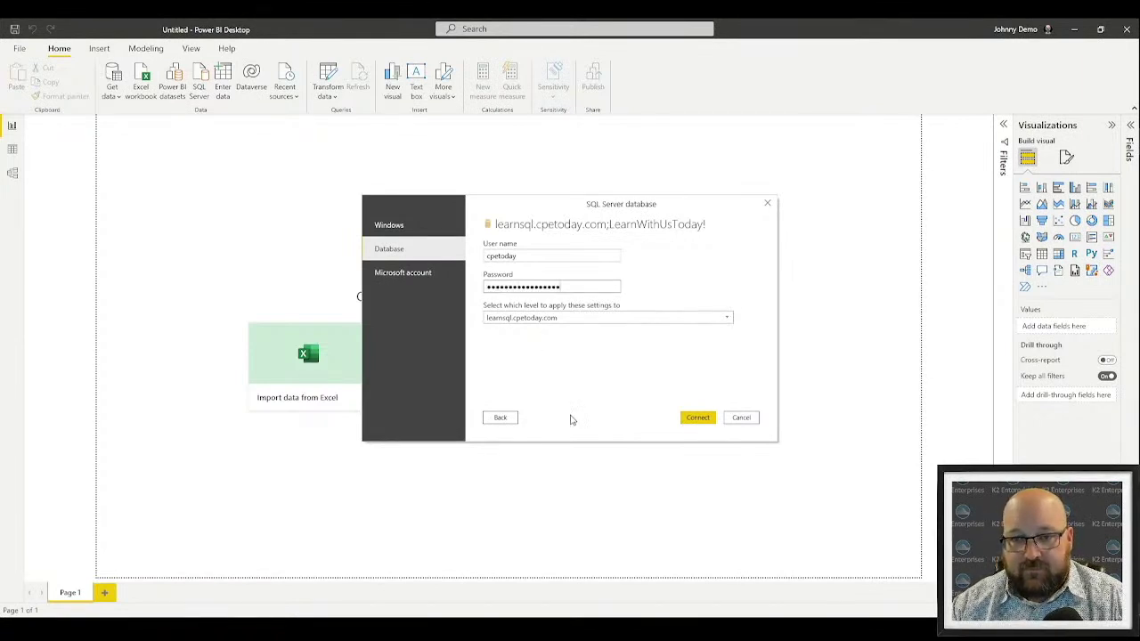
{"action": "left_click", "coordinate": [700, 416]}
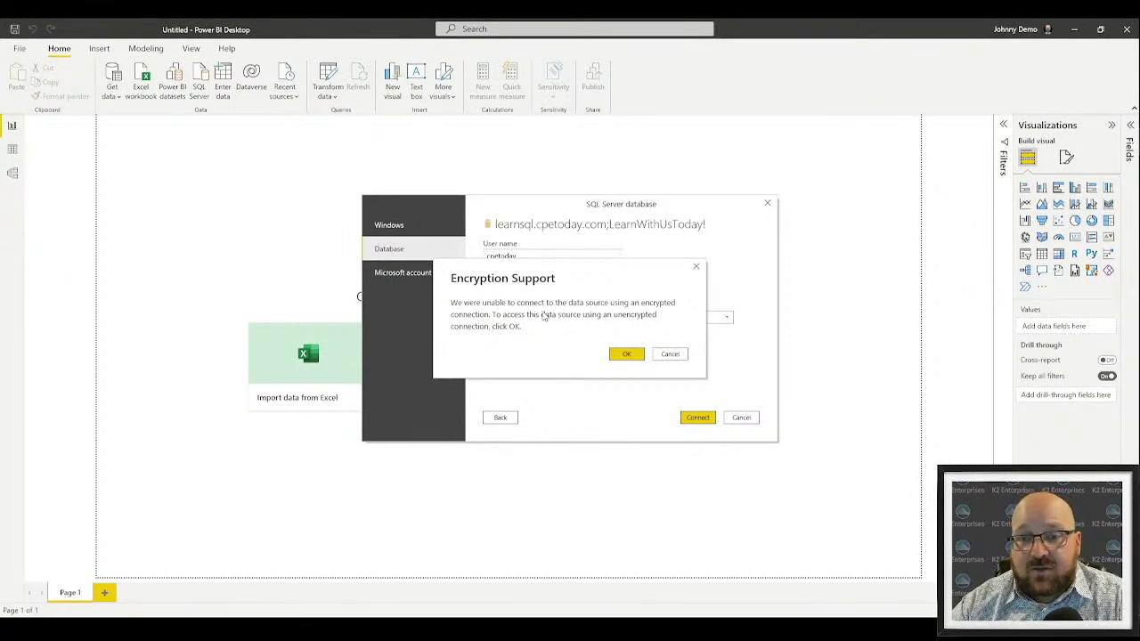
Allow the unencrypted connection, re-enter user name cpetoday and the password, and retry
{"action": "left_click", "coordinate": [621, 356]}
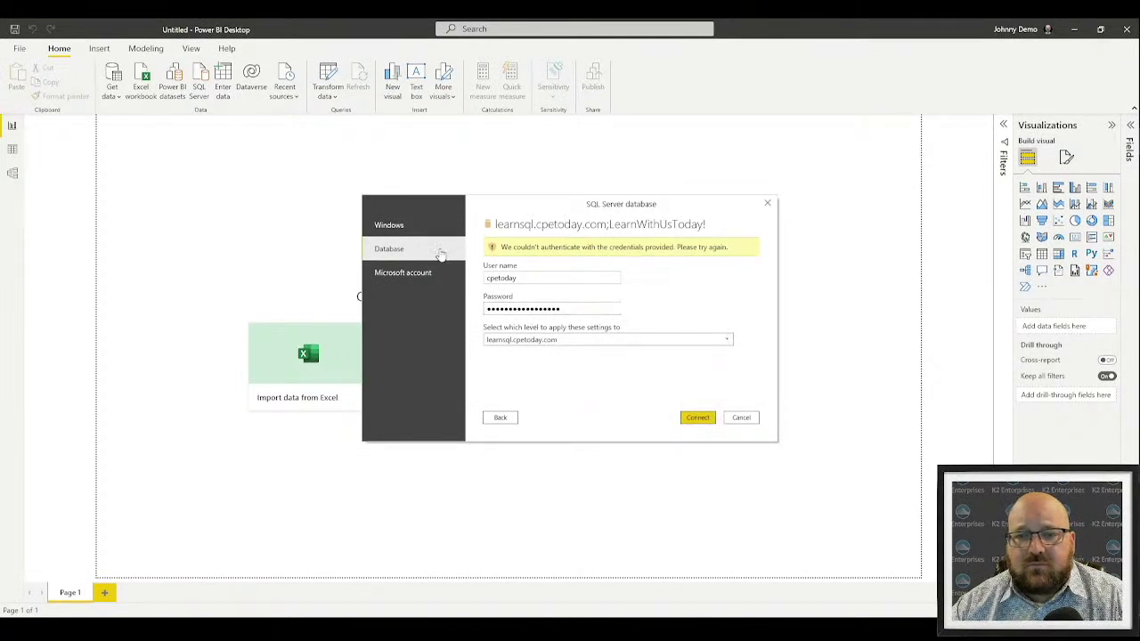
{"action": "left_click", "coordinate": [550, 276]}
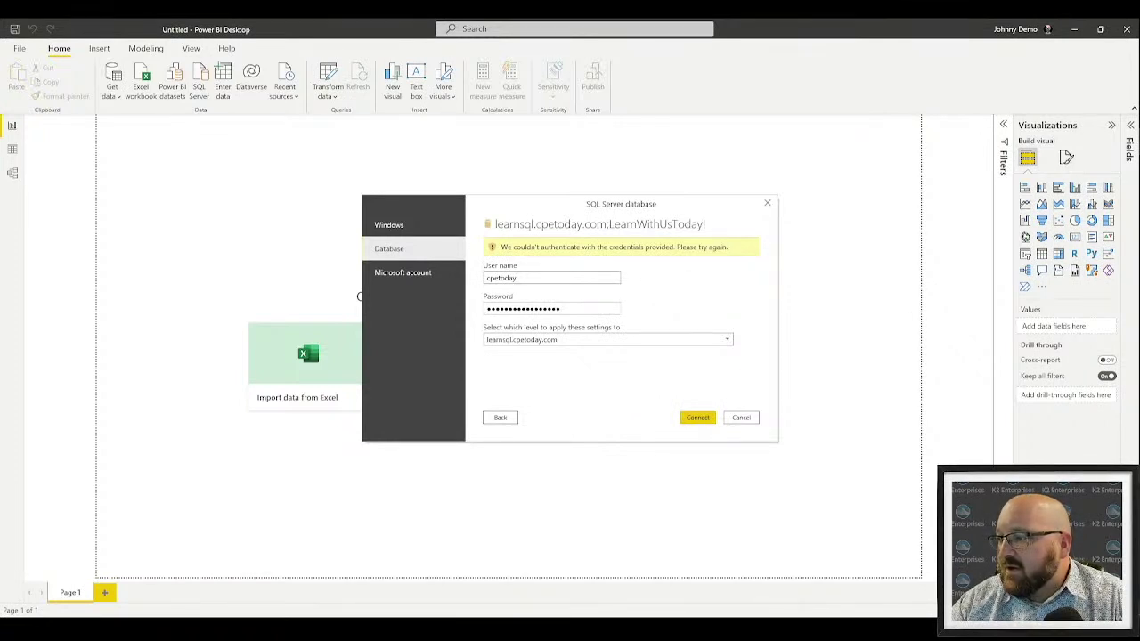
{"action": "key", "text": "ctrl+a"}
{"action": "type", "text": "c"}
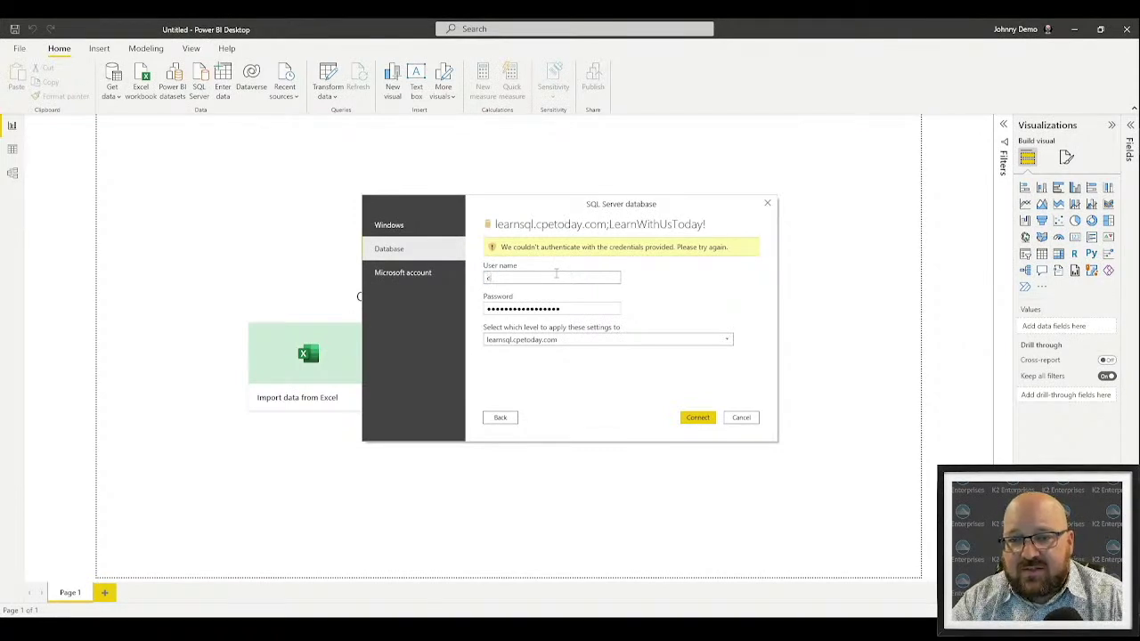
{"action": "type", "text": "petoday"}
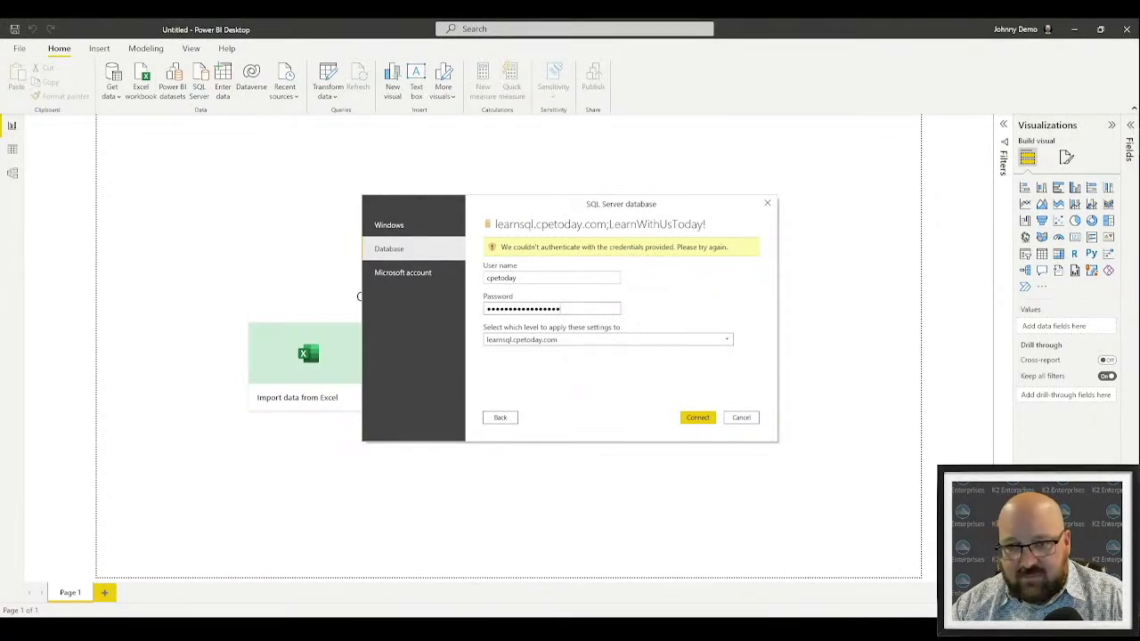
{"action": "key", "text": "ctrl+a"}
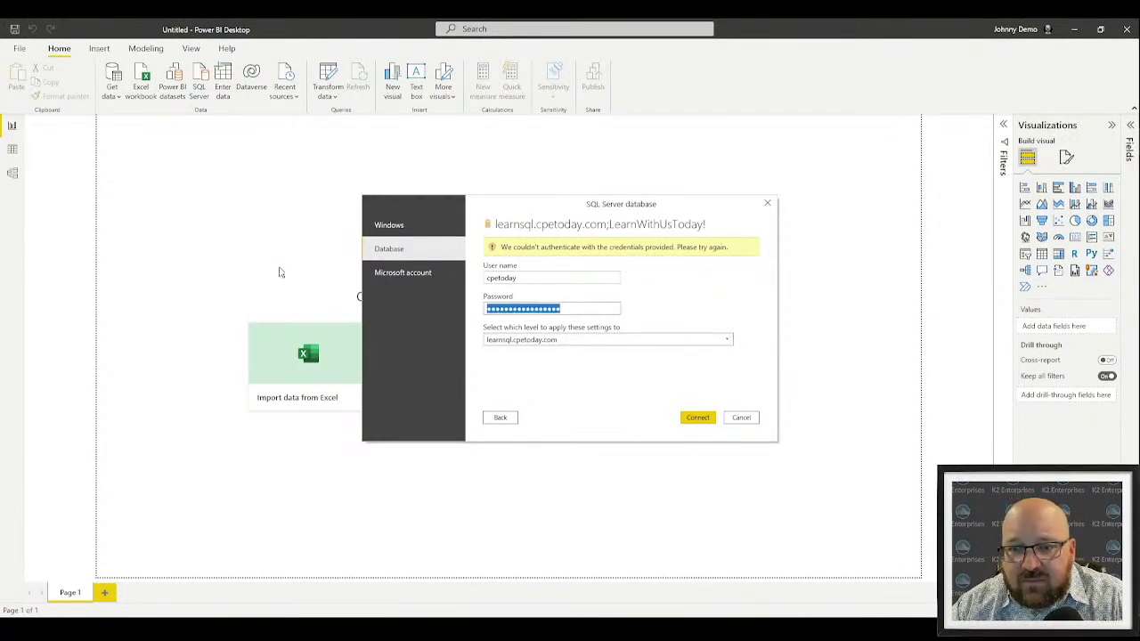
{"action": "key", "text": "ctrl+v"}
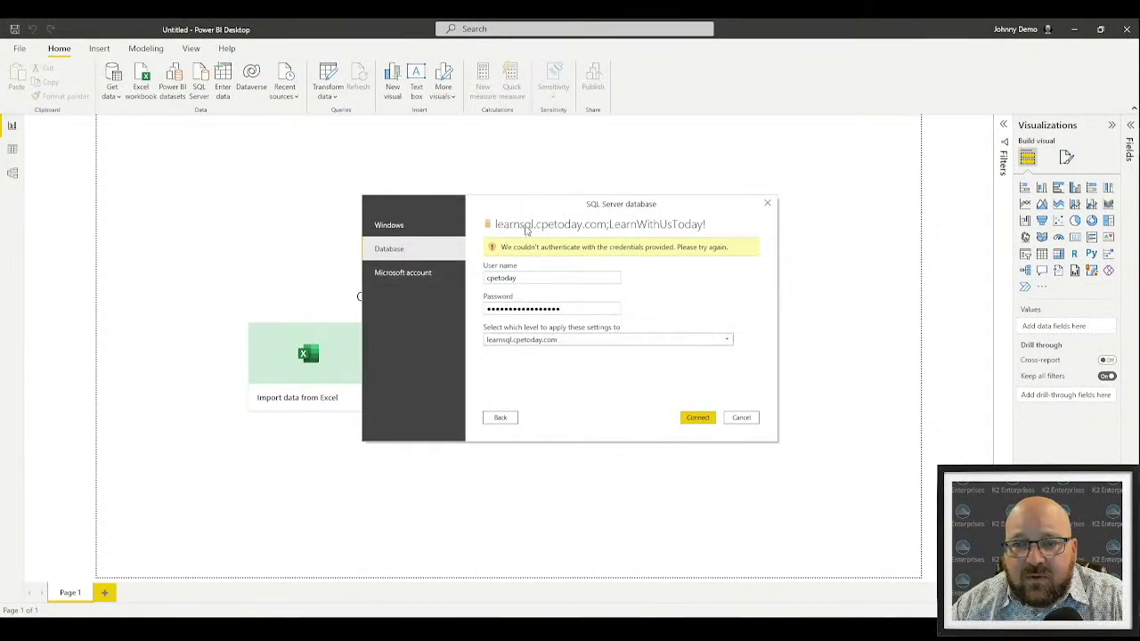
{"action": "left_click", "coordinate": [698, 418]}
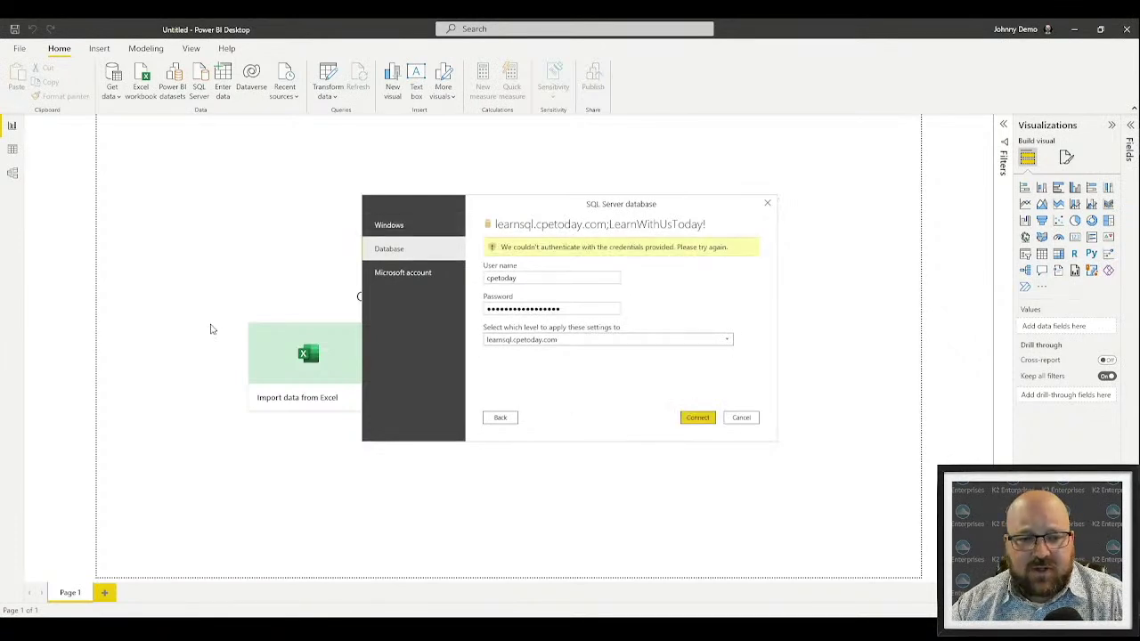
{"action": "key", "text": "super"}
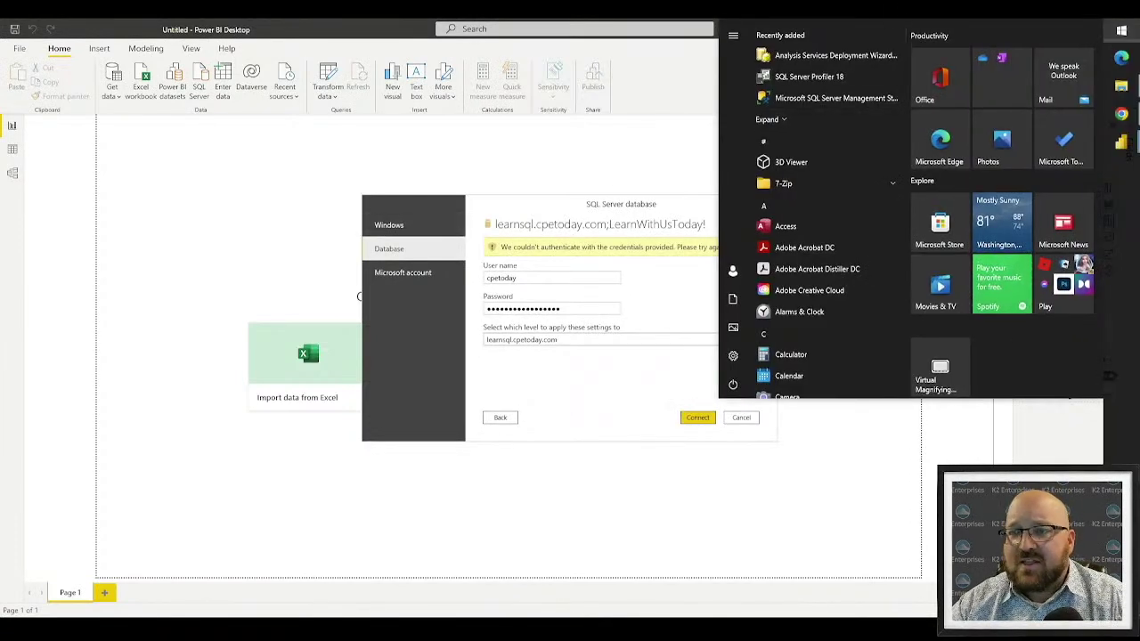
Launch Excel and start a new blank workbook
{"action": "type", "text": "excel"}
{"action": "key", "text": "Return"}
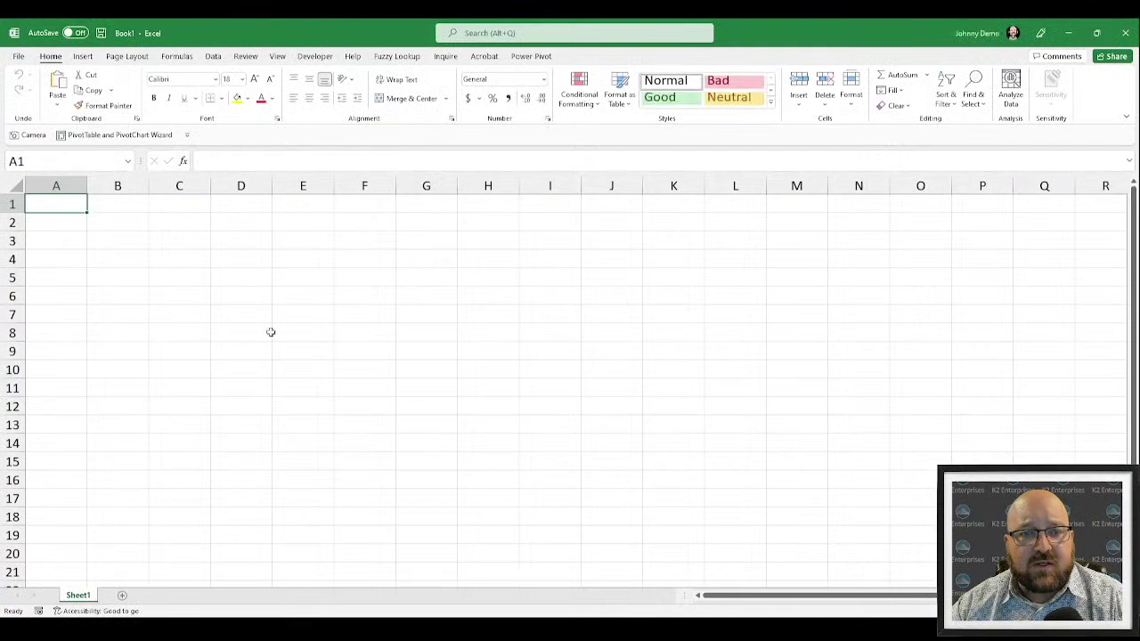
{"action": "left_click", "coordinate": [364, 350]}
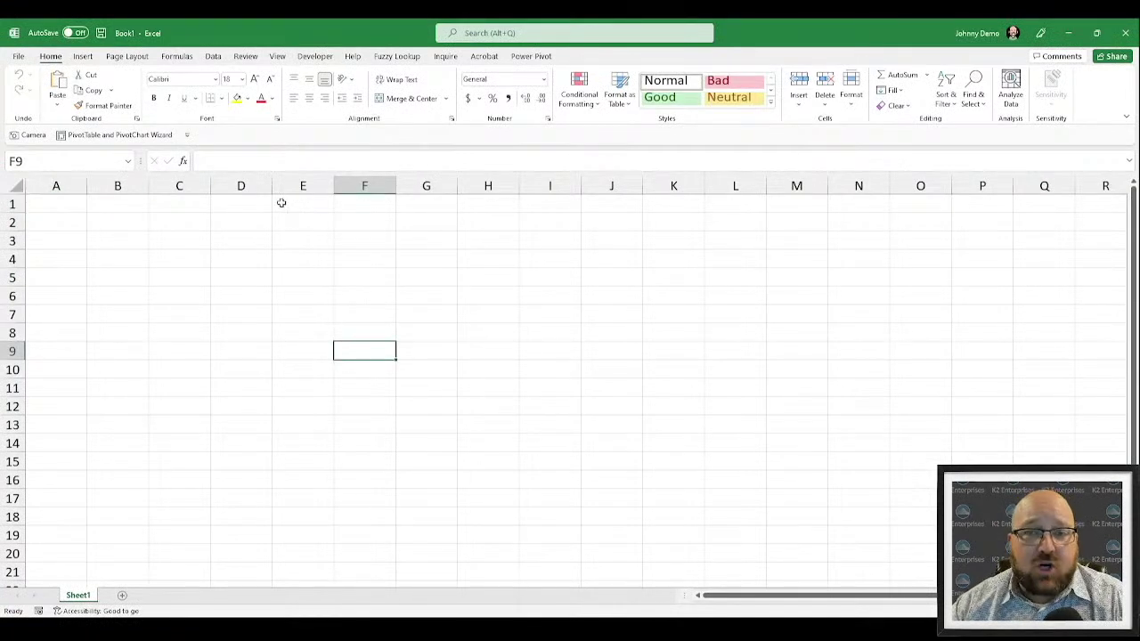
Connect Excel to the learnsql.cpetoday.com SQL Server, listing its nine databases, then return to Power BI
{"action": "left_click", "coordinate": [214, 58]}
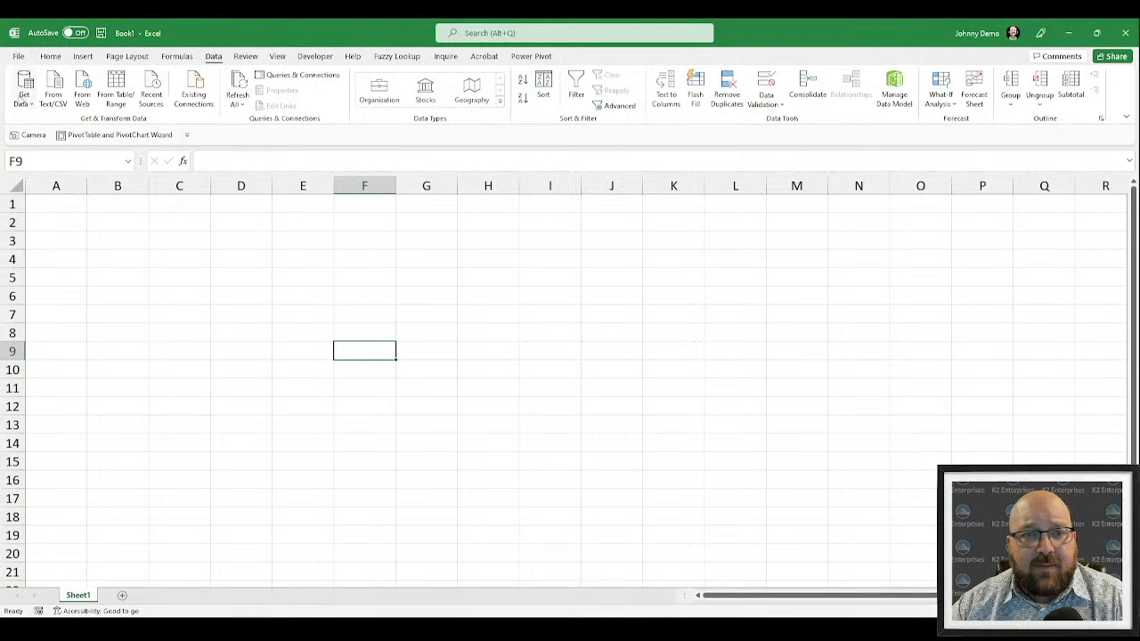
{"action": "left_click", "coordinate": [24, 93]}
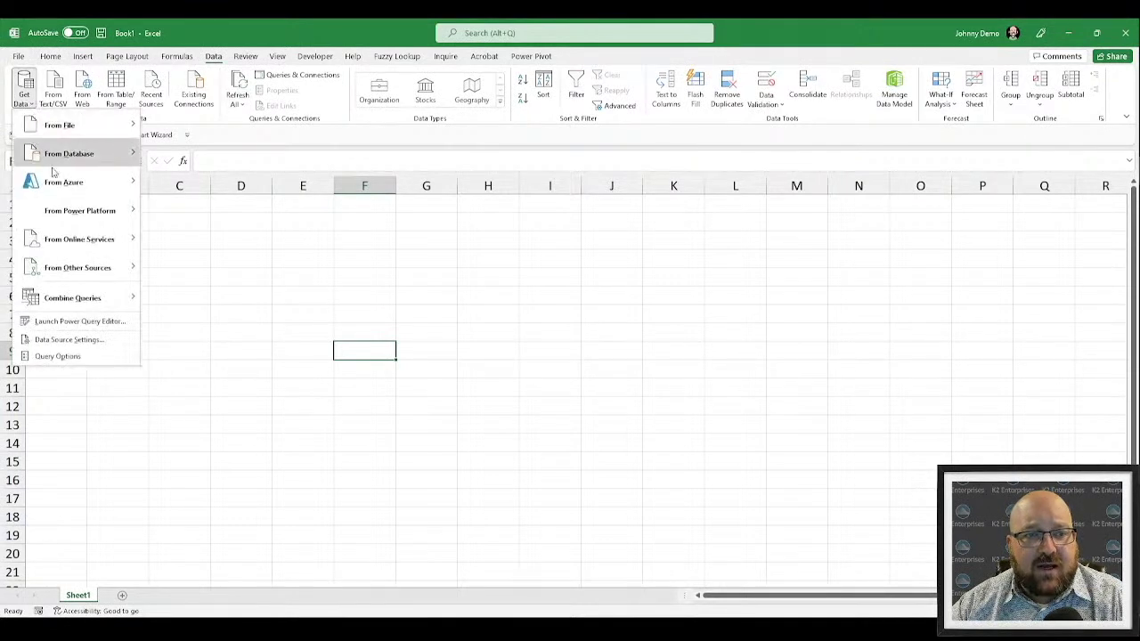
{"action": "mouse_move", "coordinate": [71, 153]}
{"action": "left_click", "coordinate": [268, 160]}
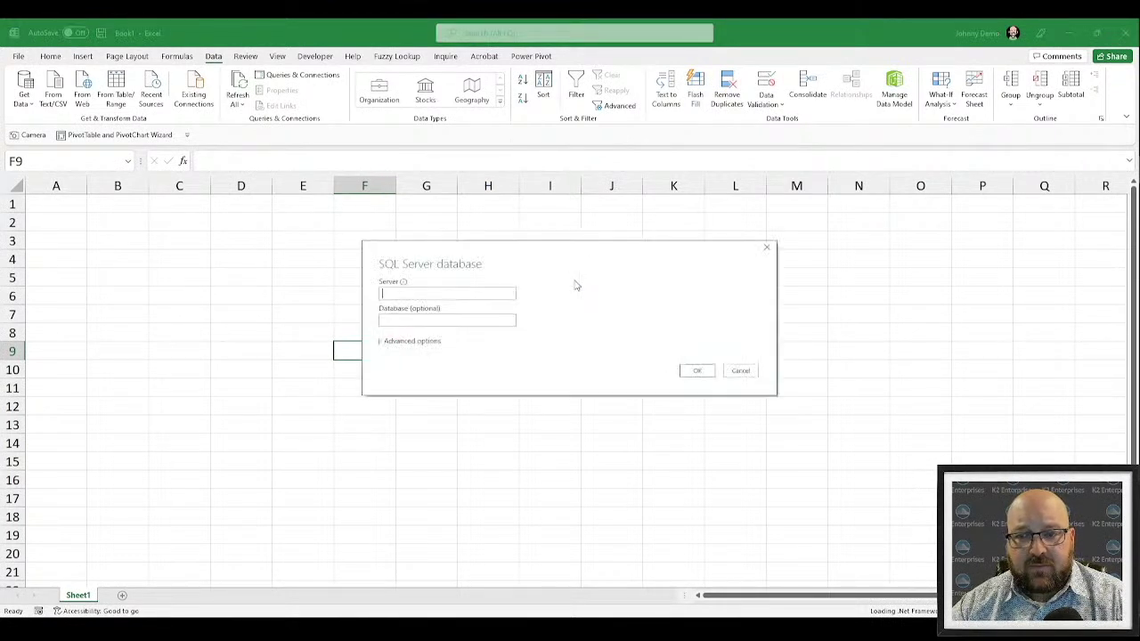
{"action": "type", "text": "("}
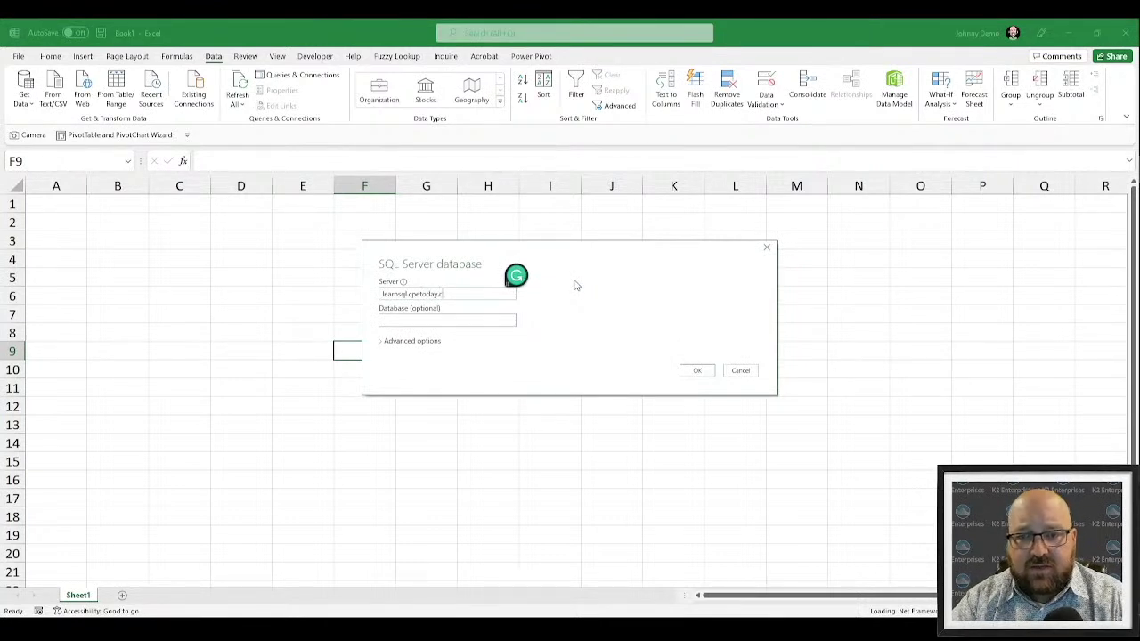
{"action": "key", "text": "Return"}
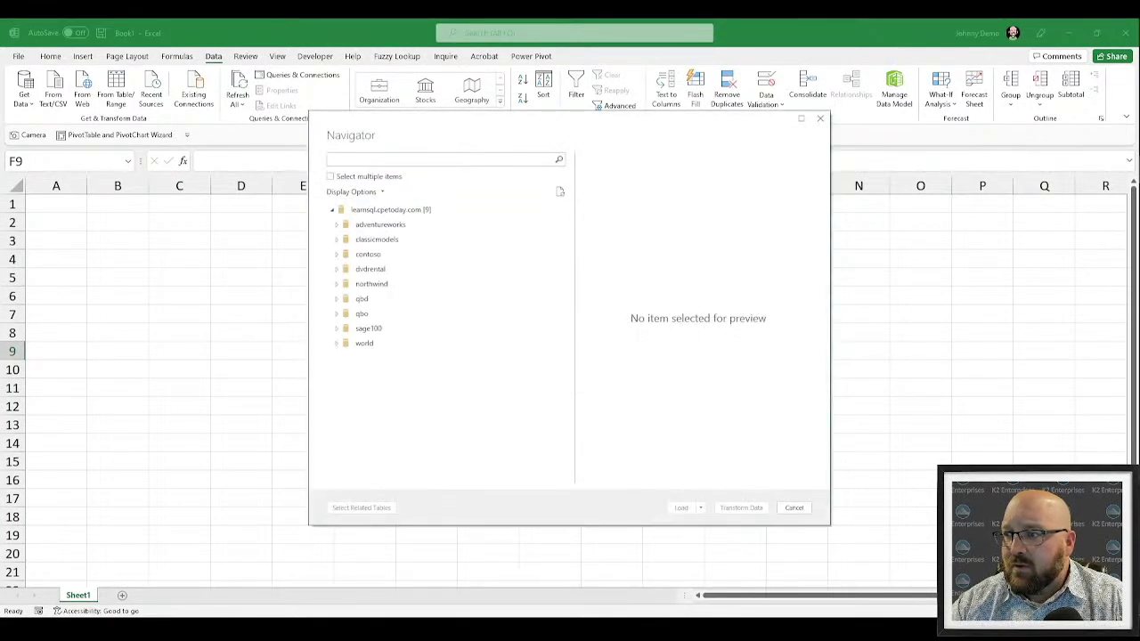
{"action": "key", "text": "alt+Tab"}
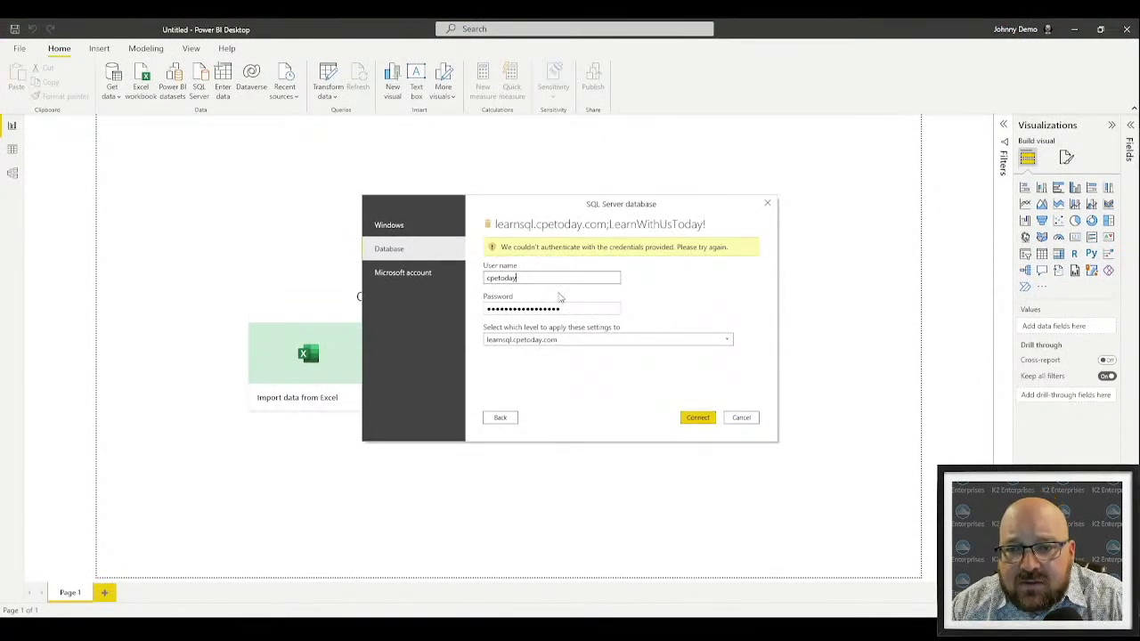
Clear the rejected password, check the copied password in Notepad, and paste it back
{"action": "double_click", "coordinate": [571, 306]}
{"action": "key", "text": "BackSpace"}
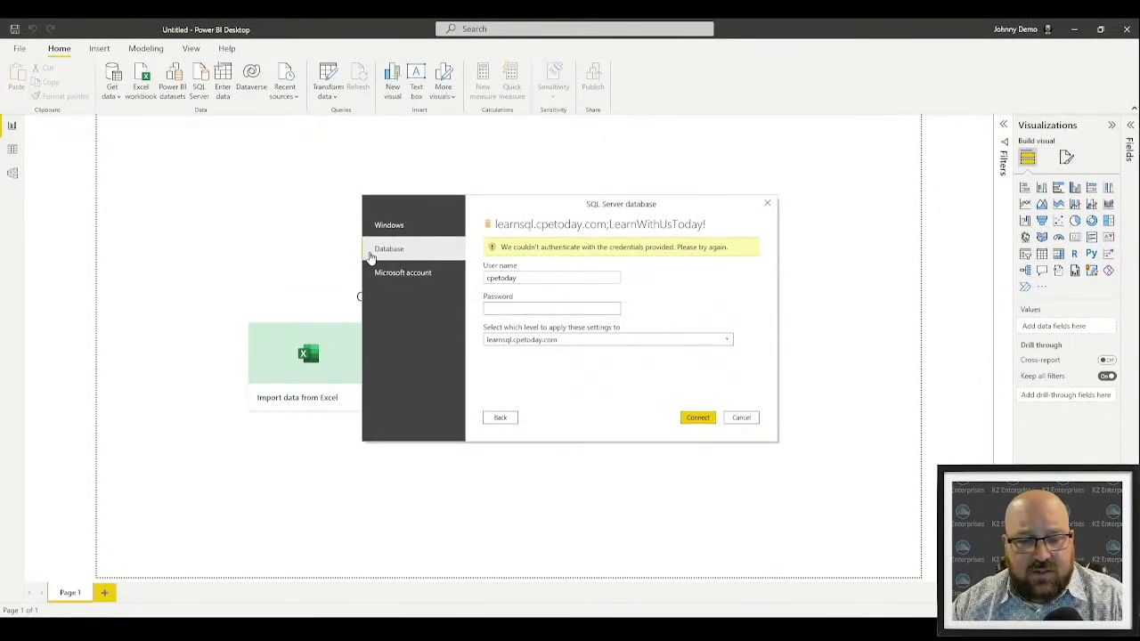
{"action": "key", "text": "super"}
{"action": "type", "text": "notepad"}
{"action": "key", "text": "Return"}
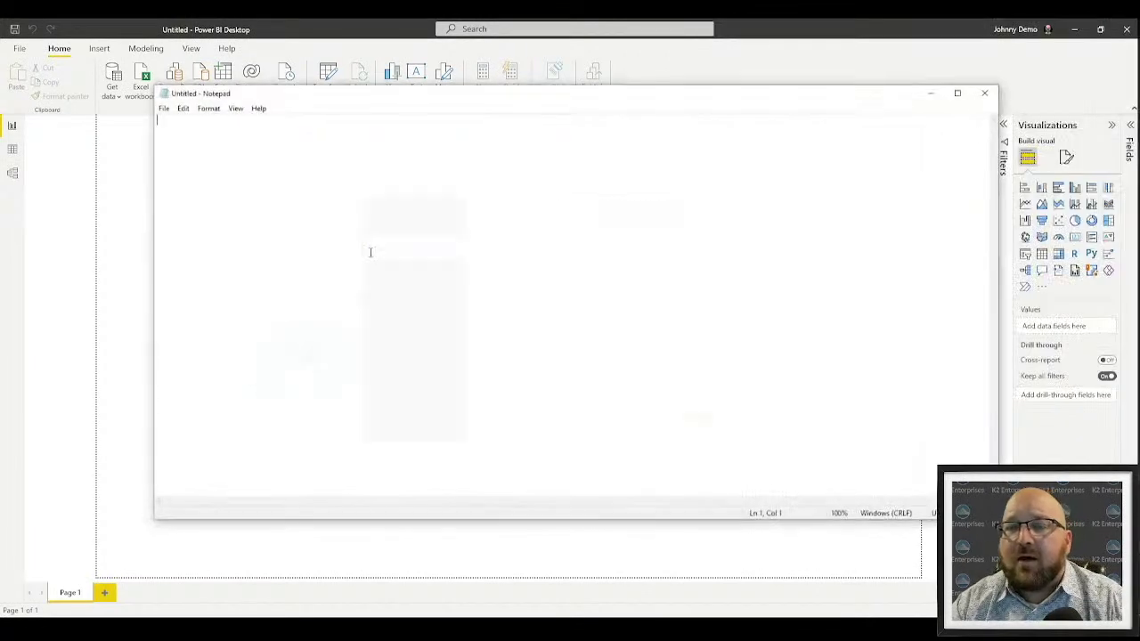
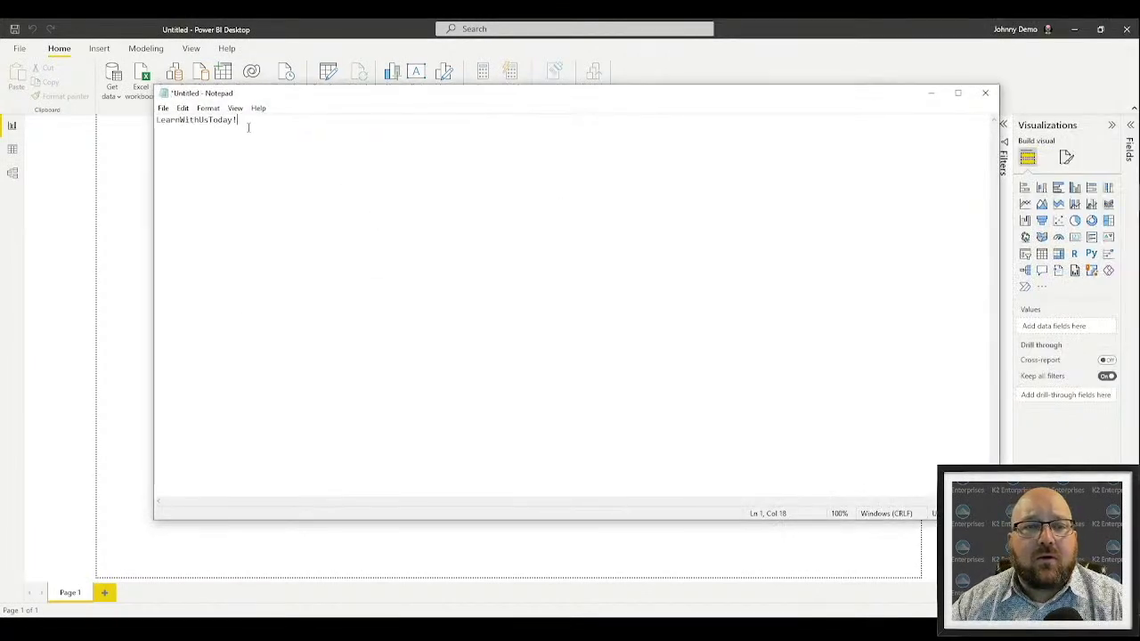
{"action": "key", "text": "ctrl+a"}
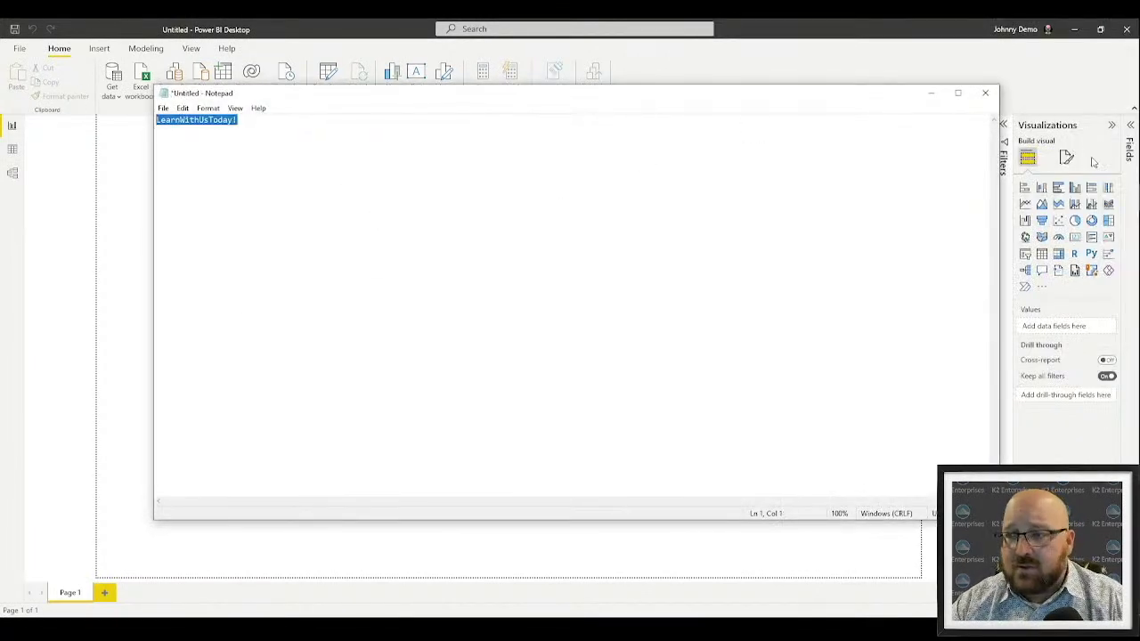
{"action": "left_click", "coordinate": [931, 92]}
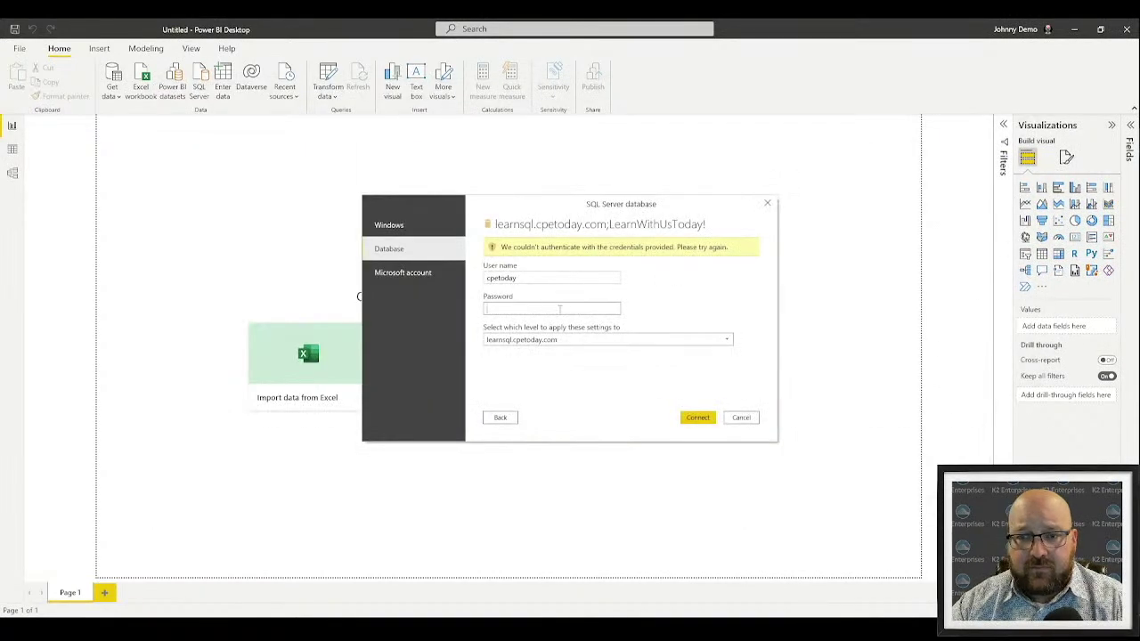
{"action": "key", "text": "ctrl+v"}
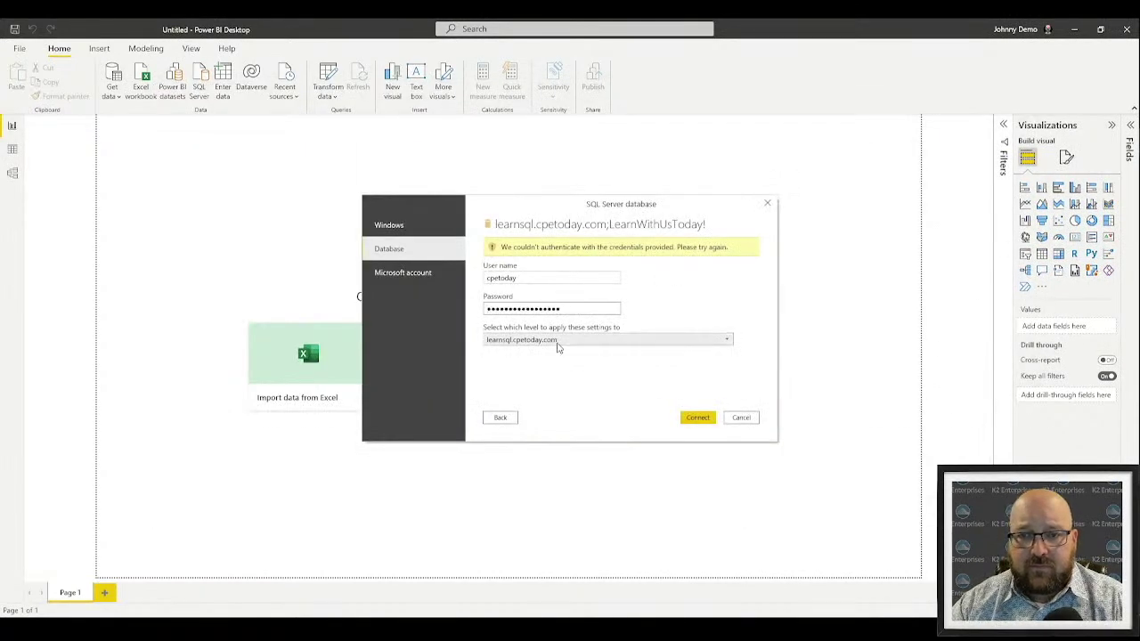
Cancel the failed attempt and start a new SQL Server connection to learnsql.cpetoday.com
{"action": "key", "text": "Escape"}
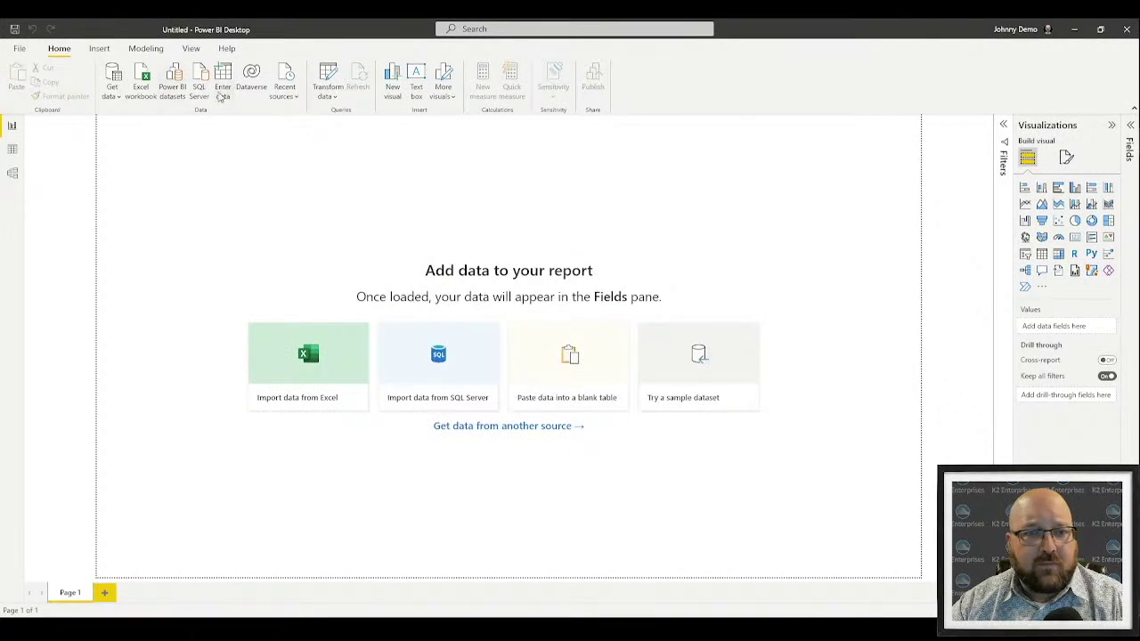
{"action": "left_click", "coordinate": [195, 98]}
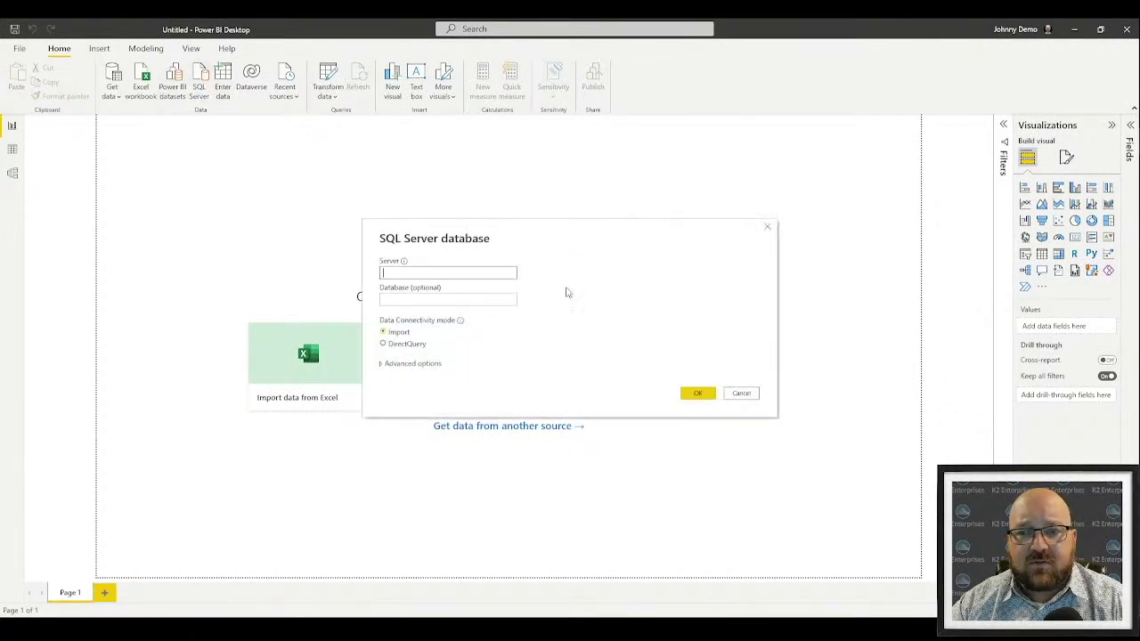
{"action": "type", "text": "lo"}
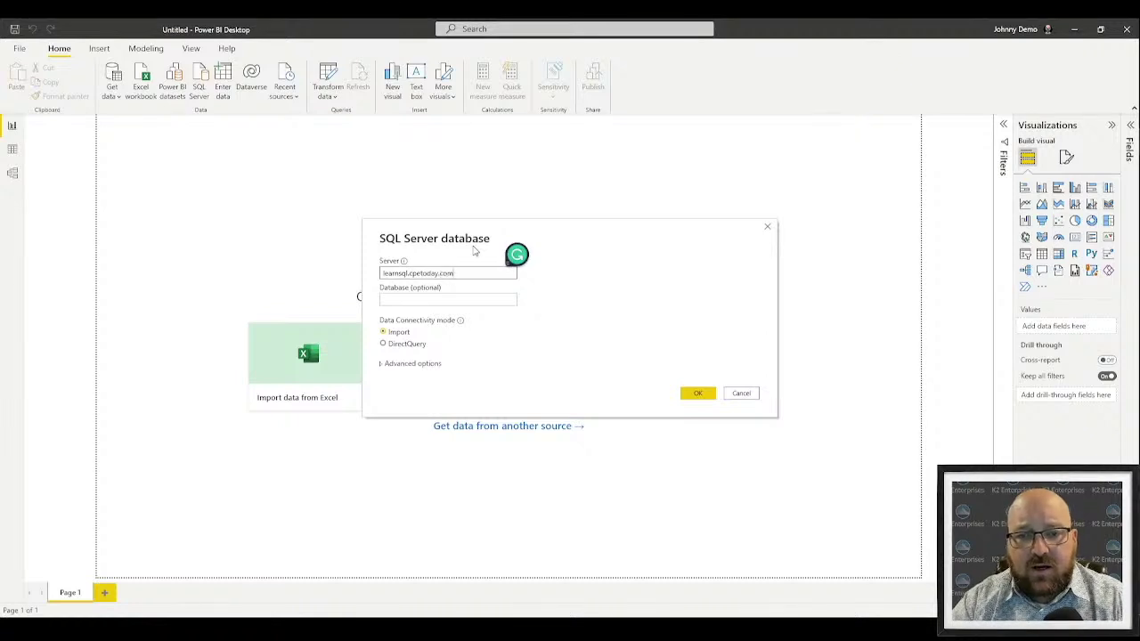
{"action": "left_click", "coordinate": [697, 392]}
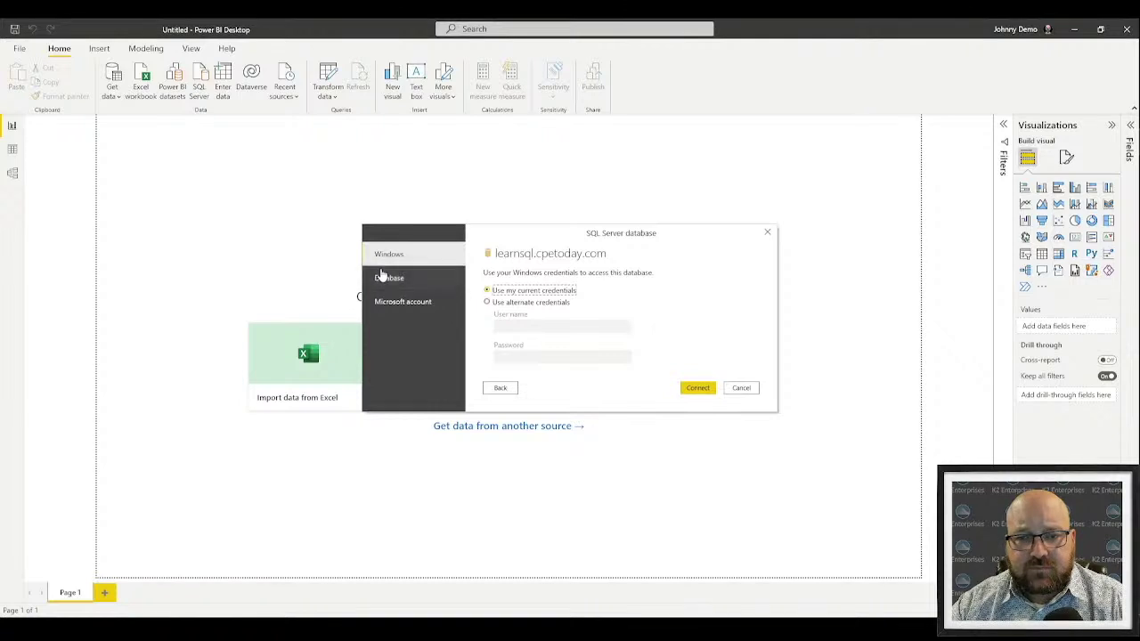
Sign in with database user cpetoday and the password, accepting the unencrypted connection
{"action": "left_click", "coordinate": [389, 277]}
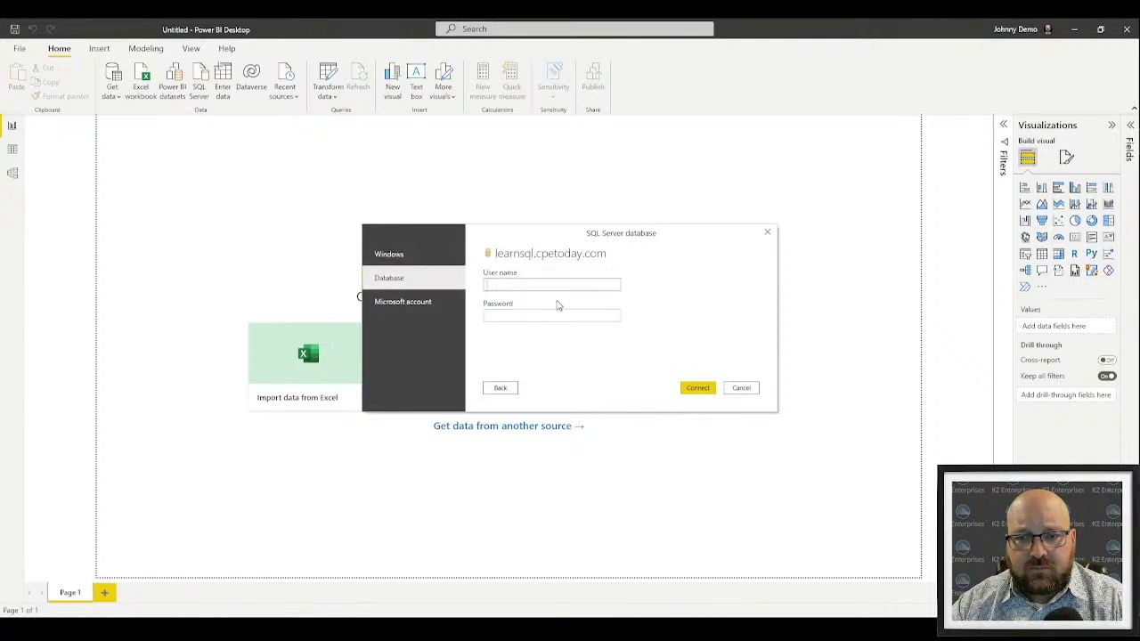
{"action": "left_click", "coordinate": [422, 257]}
{"action": "left_click", "coordinate": [417, 277]}
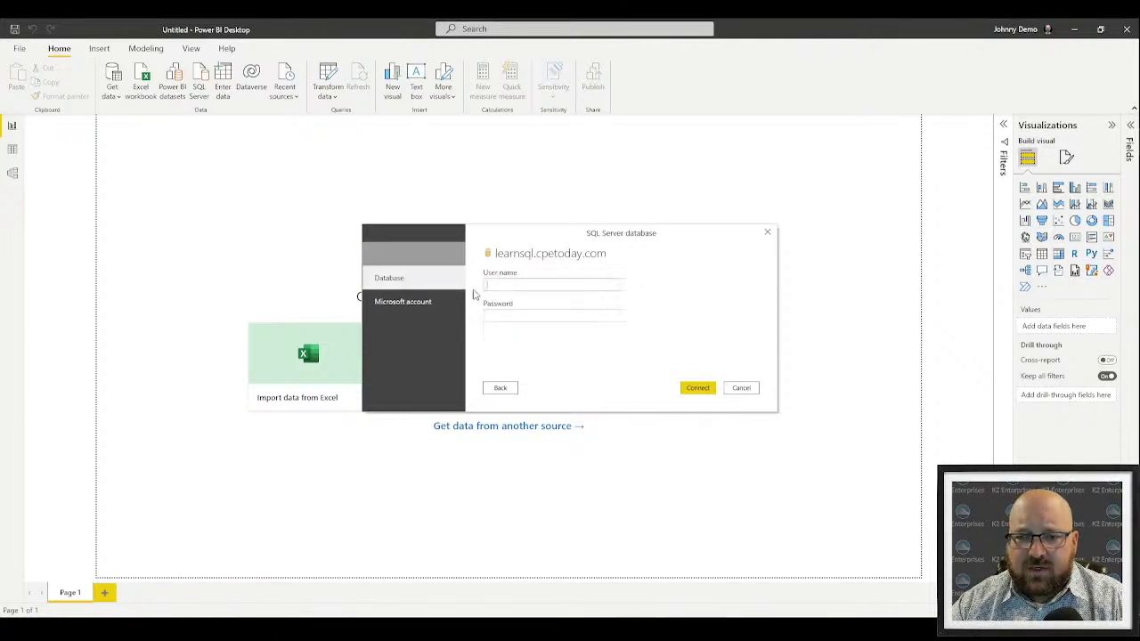
{"action": "left_click", "coordinate": [554, 288]}
{"action": "type", "text": "cpetoday"}
{"action": "key", "text": "Tab"}
{"action": "key", "text": "ctrl+v"}
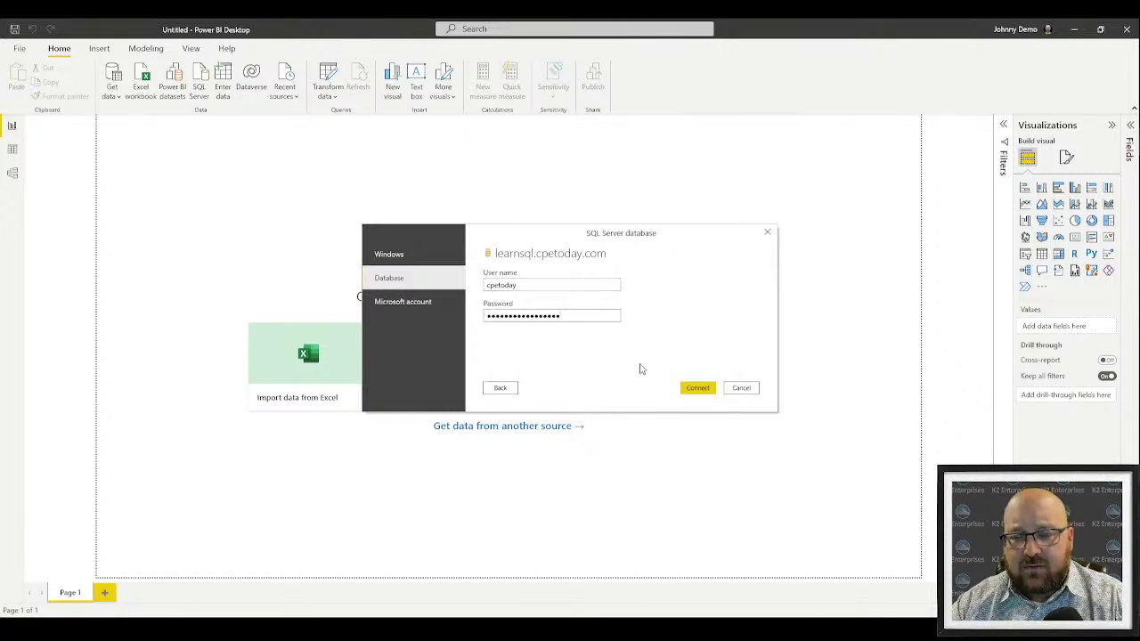
{"action": "left_click", "coordinate": [692, 388]}
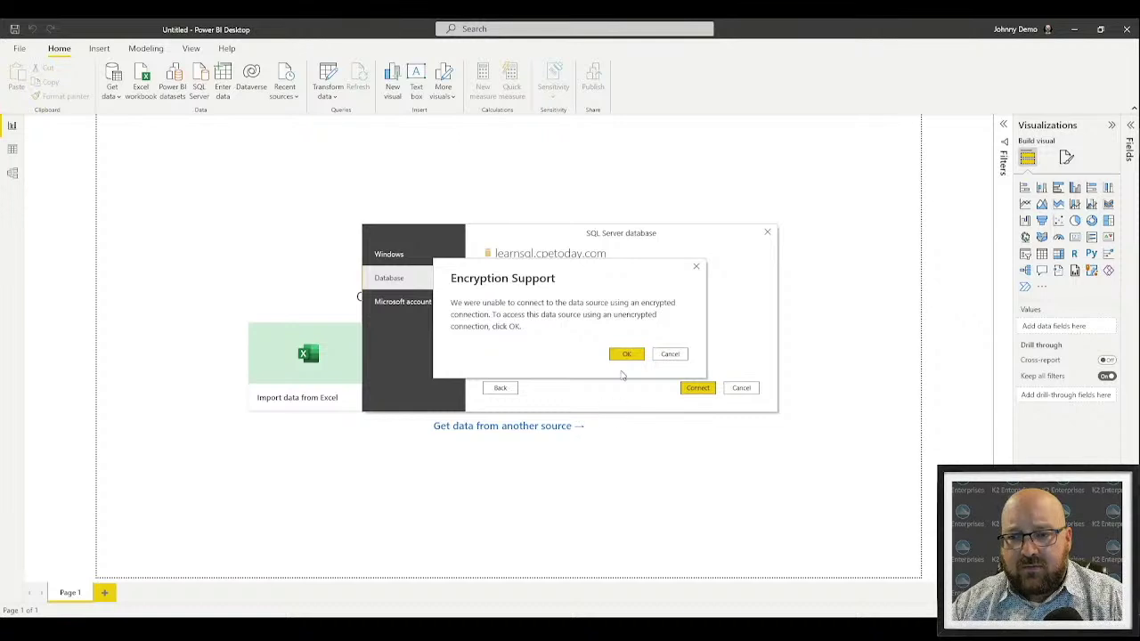
{"action": "left_click", "coordinate": [626, 353]}
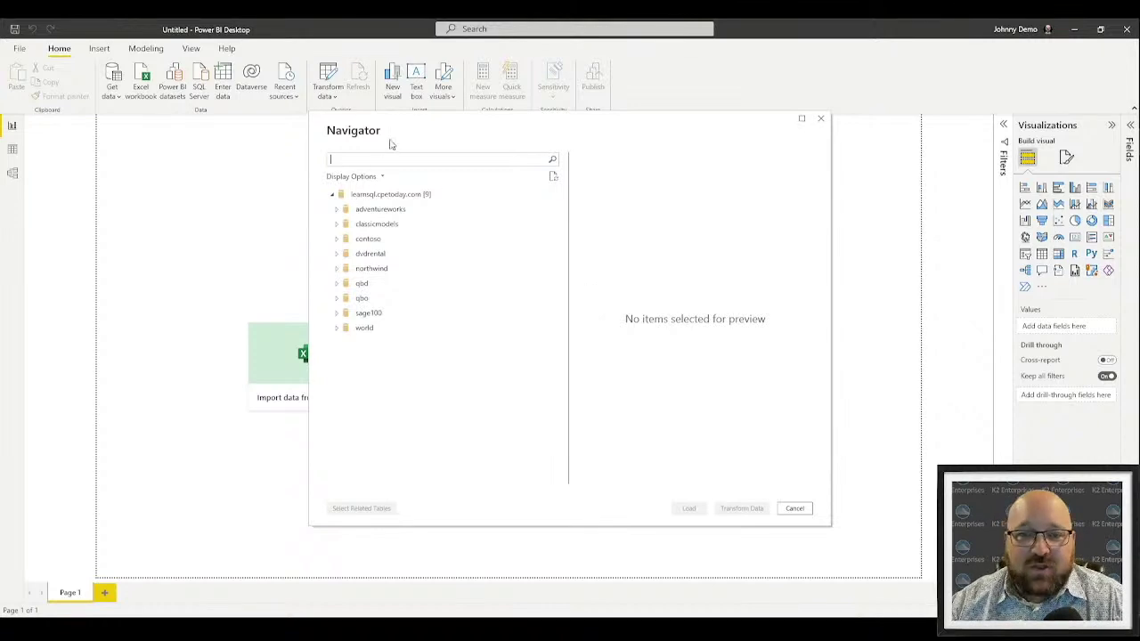
{"action": "left_click_drag", "start_coordinate": [389, 145], "coordinate": [374, 162]}
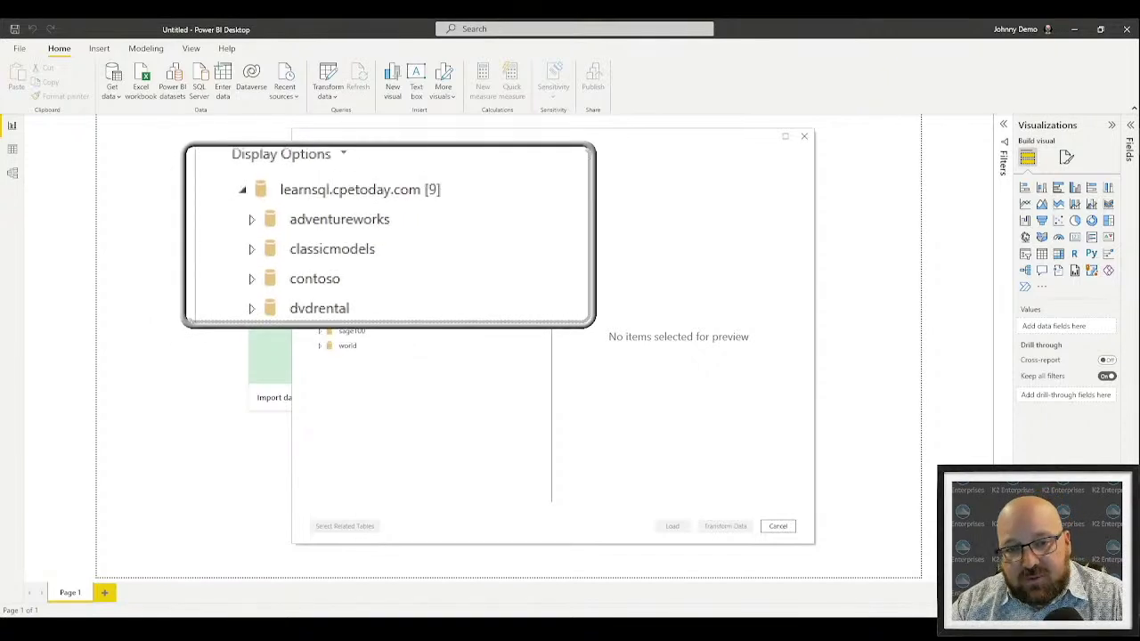
{"action": "left_click", "coordinate": [347, 242]}
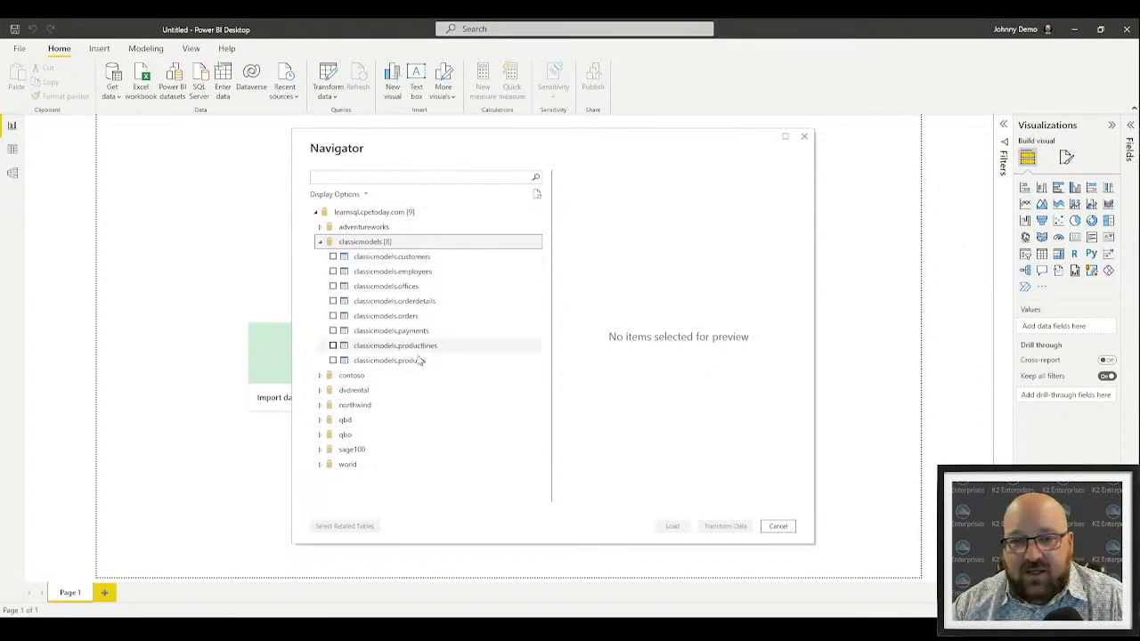
{"action": "left_click", "coordinate": [320, 242]}
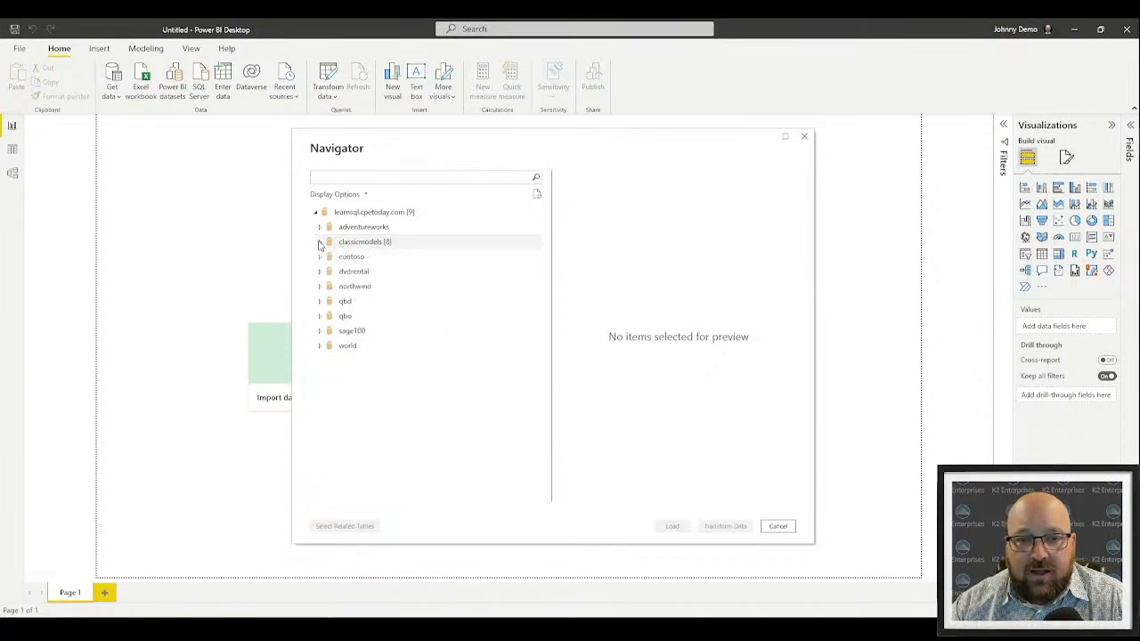
{"action": "left_click", "coordinate": [321, 302]}
{"action": "scroll", "coordinate": [397, 459], "scroll_direction": "down", "scroll_amount": 9}
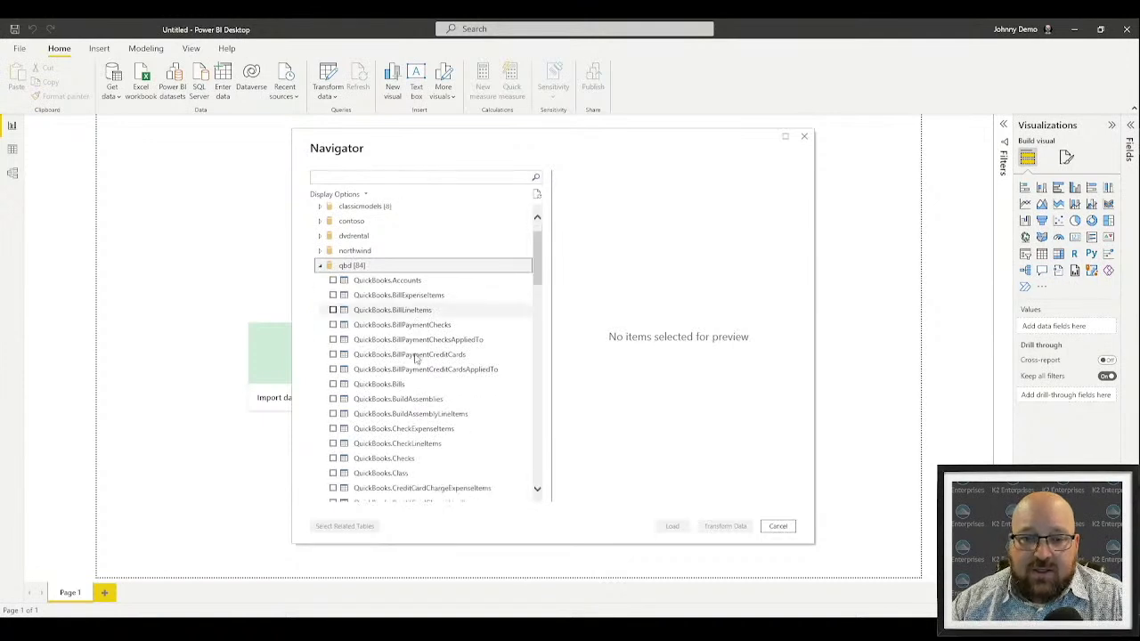
{"action": "scroll", "coordinate": [397, 460], "scroll_direction": "down", "scroll_amount": 9}
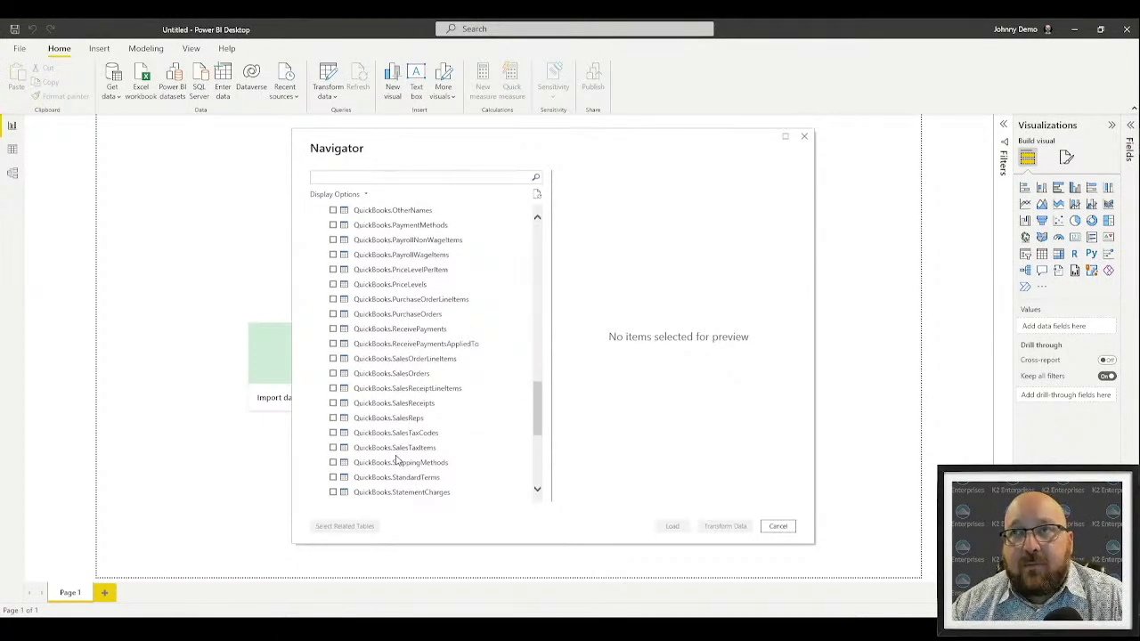
{"action": "scroll", "coordinate": [397, 459], "scroll_direction": "down", "scroll_amount": 6}
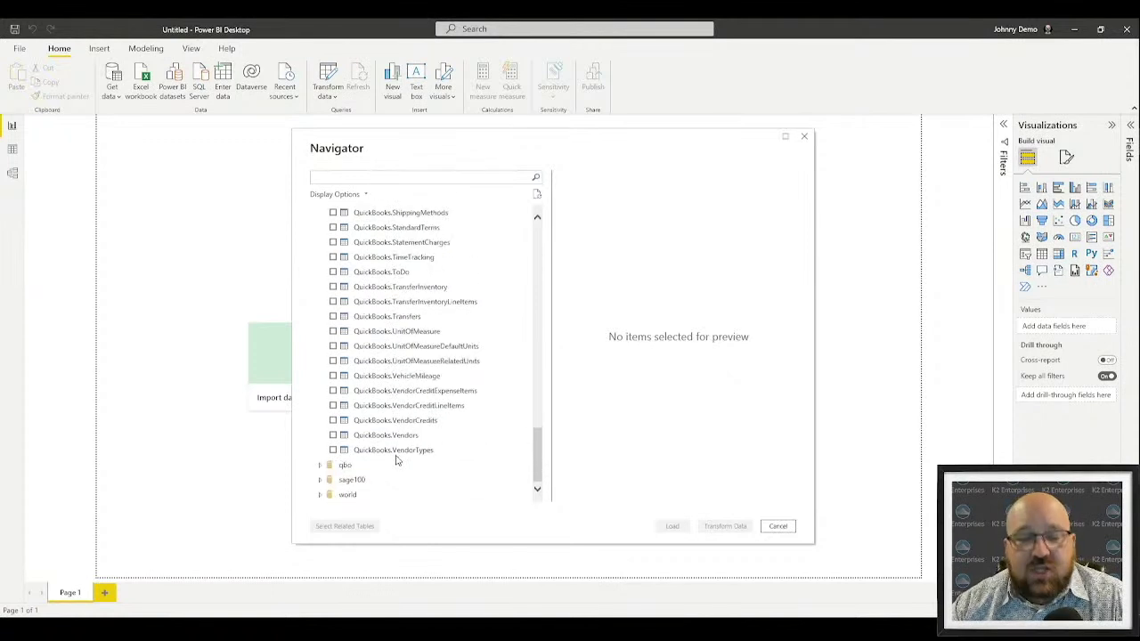
{"action": "scroll", "coordinate": [443, 303], "scroll_direction": "up", "scroll_amount": 15}
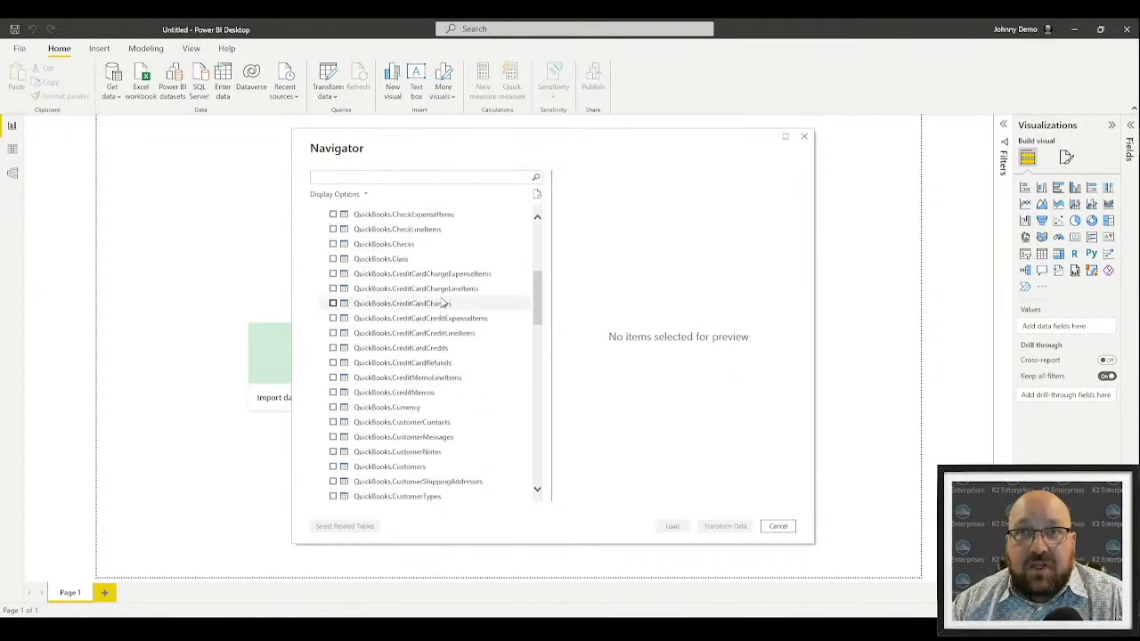
{"action": "scroll", "coordinate": [442, 303], "scroll_direction": "up", "scroll_amount": 5}
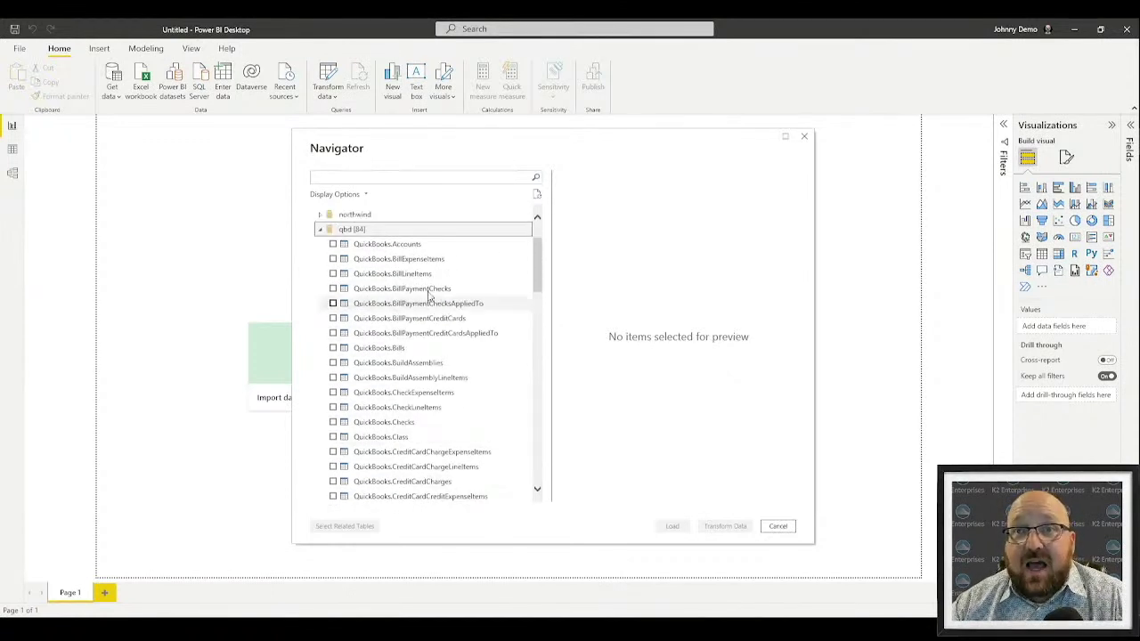
{"action": "left_click", "coordinate": [320, 230]}
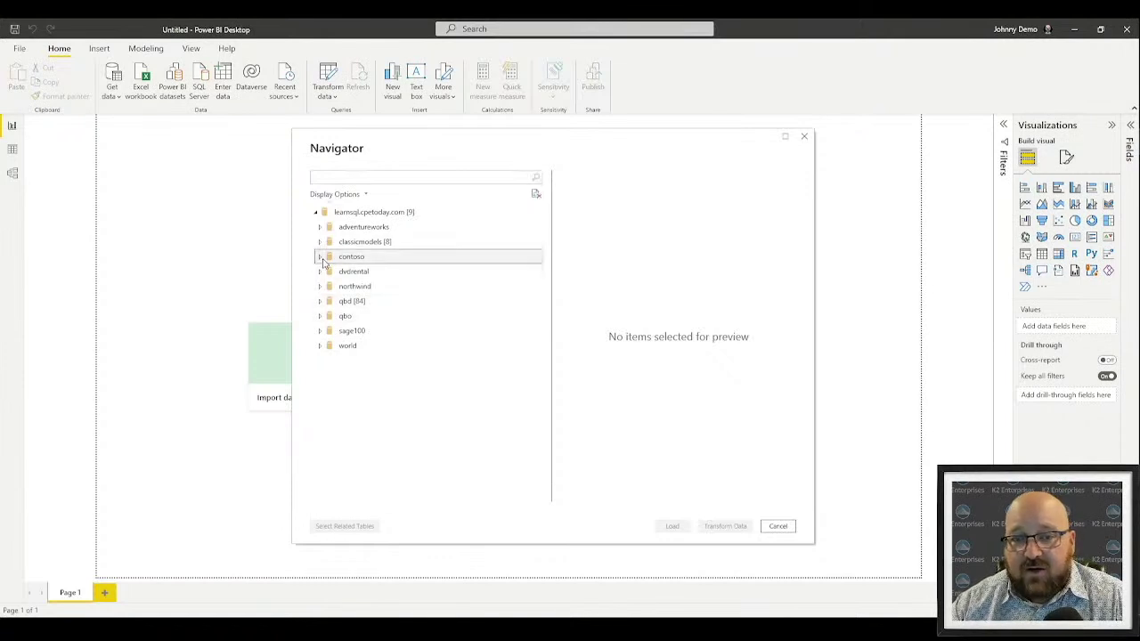
{"action": "left_click", "coordinate": [321, 257]}
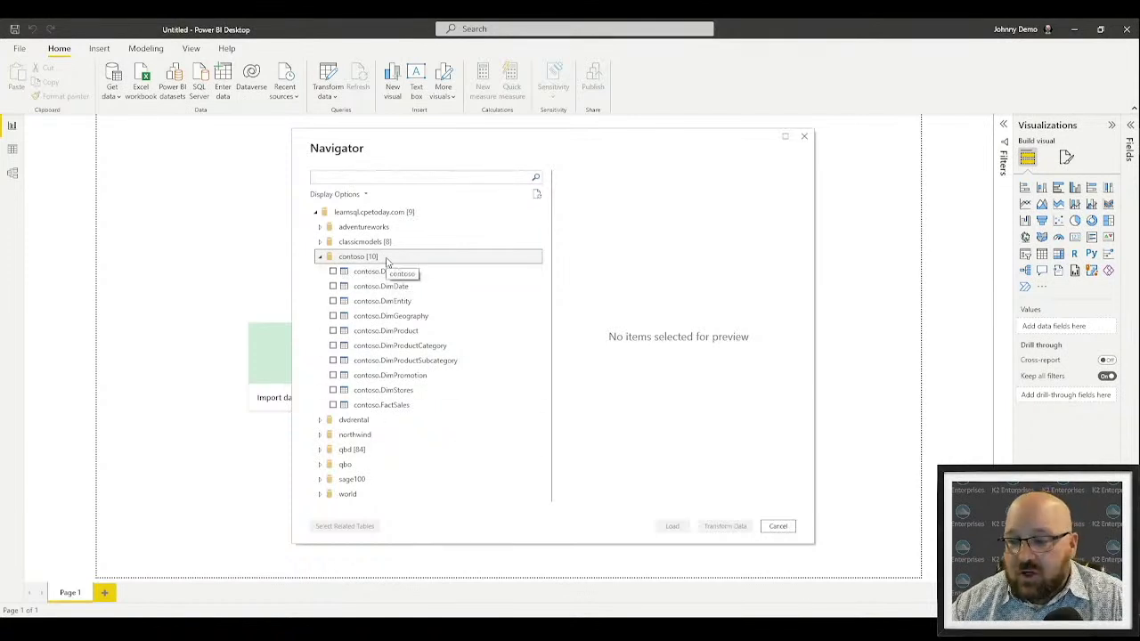
{"action": "left_click", "coordinate": [337, 419]}
{"action": "left_click_drag", "start_coordinate": [537, 294], "coordinate": [532, 471]}
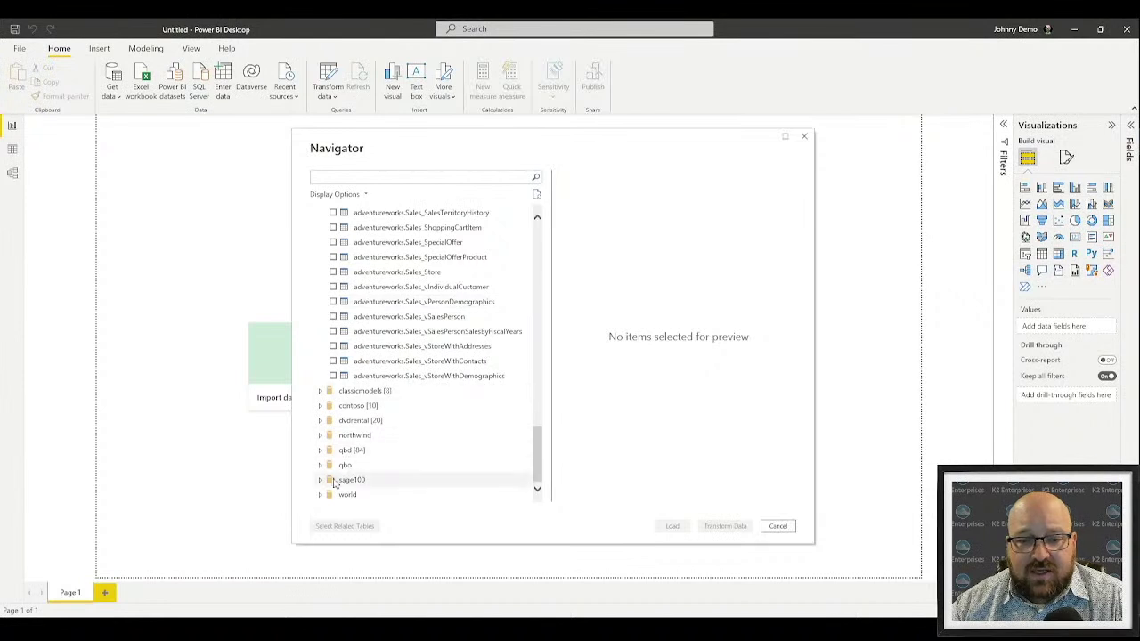
{"action": "double_click", "coordinate": [353, 434]}
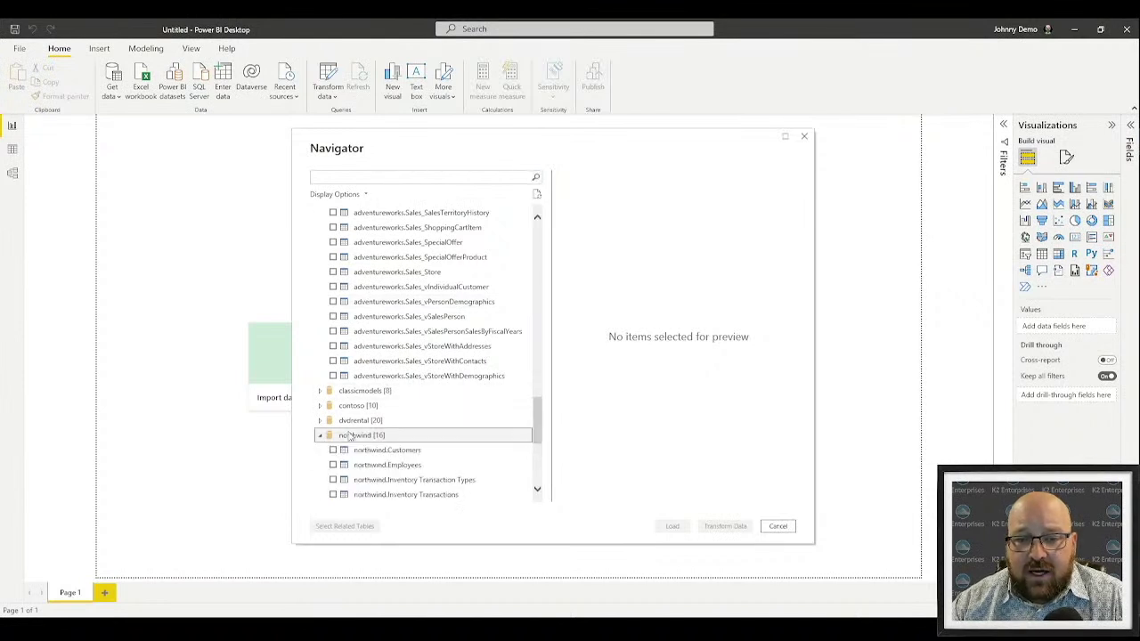
{"action": "scroll", "coordinate": [356, 356], "scroll_direction": "up", "scroll_amount": 3}
{"action": "scroll", "coordinate": [333, 294], "scroll_direction": "down", "scroll_amount": 2}
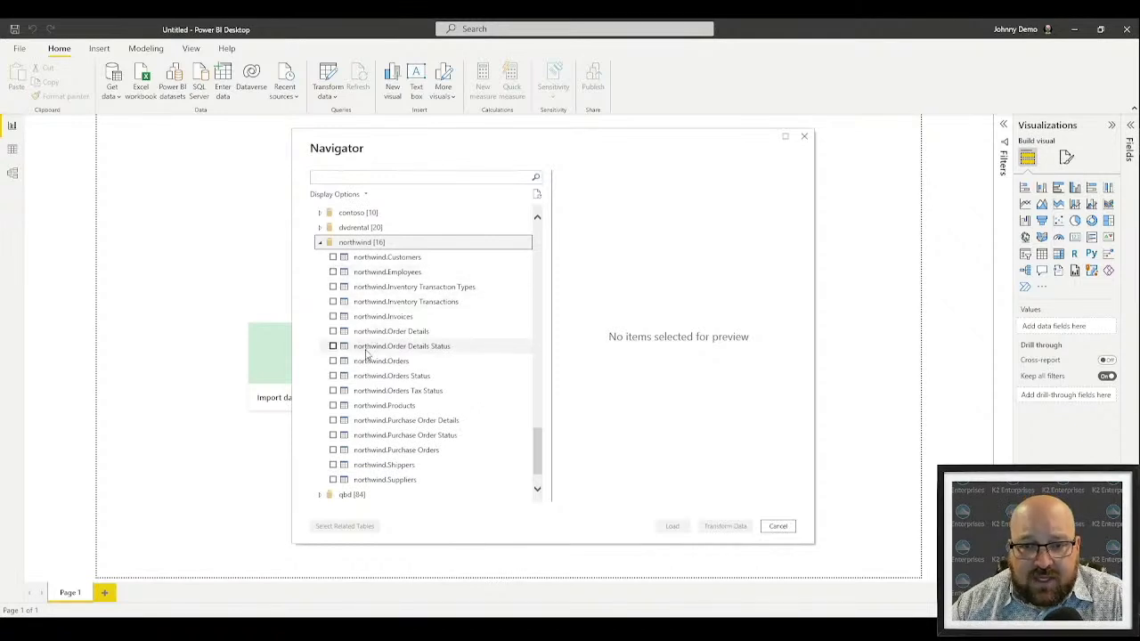
{"action": "scroll", "coordinate": [343, 339], "scroll_direction": "down", "scroll_amount": 1}
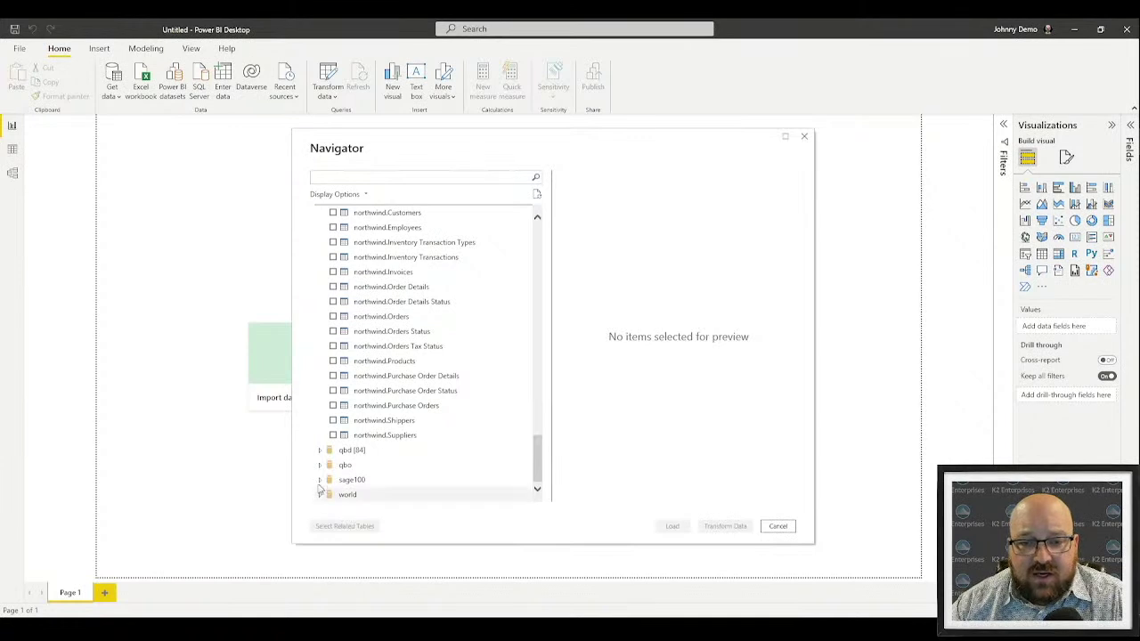
{"action": "left_click", "coordinate": [323, 465]}
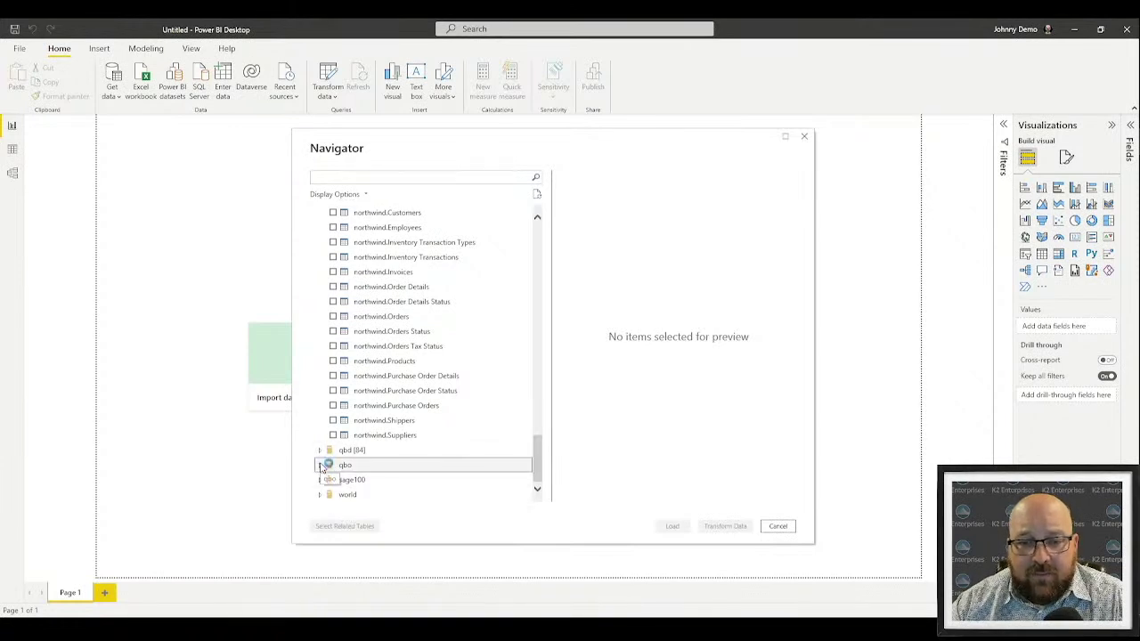
{"action": "left_click", "coordinate": [320, 464]}
{"action": "scroll", "coordinate": [380, 334], "scroll_direction": "down", "scroll_amount": 6}
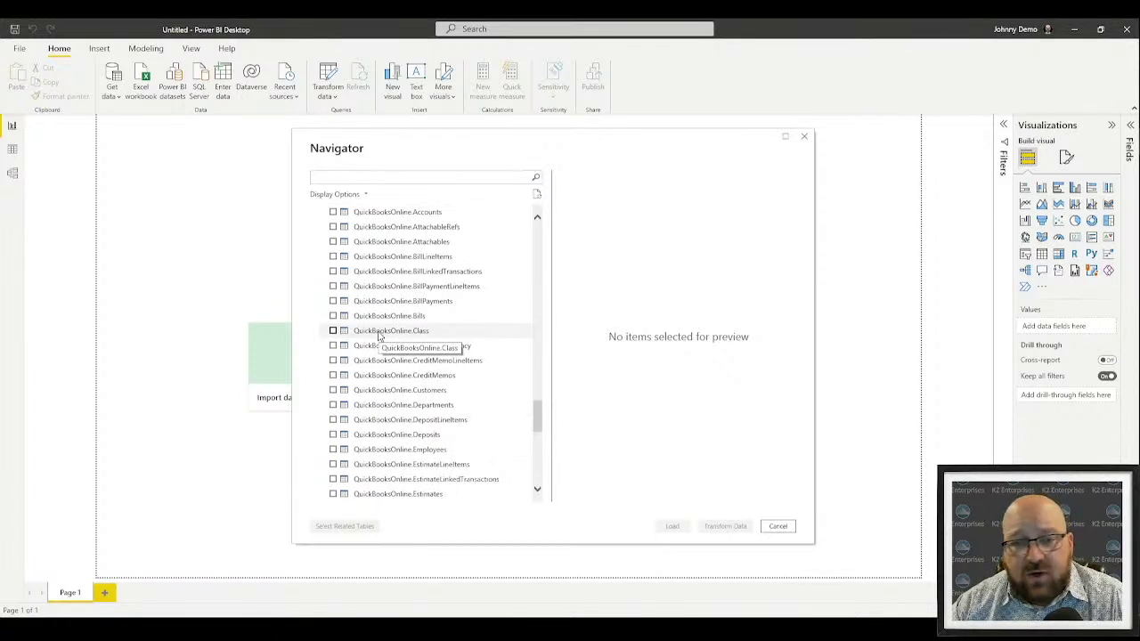
{"action": "scroll", "coordinate": [379, 334], "scroll_direction": "up", "scroll_amount": 3}
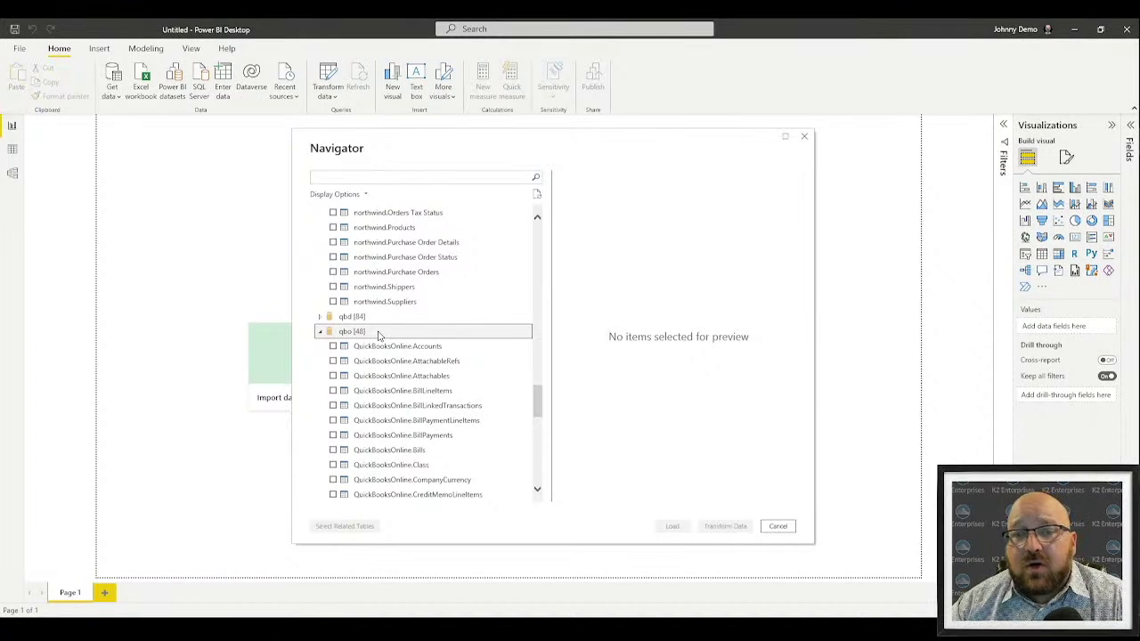
{"action": "scroll", "coordinate": [450, 361], "scroll_direction": "up", "scroll_amount": 5}
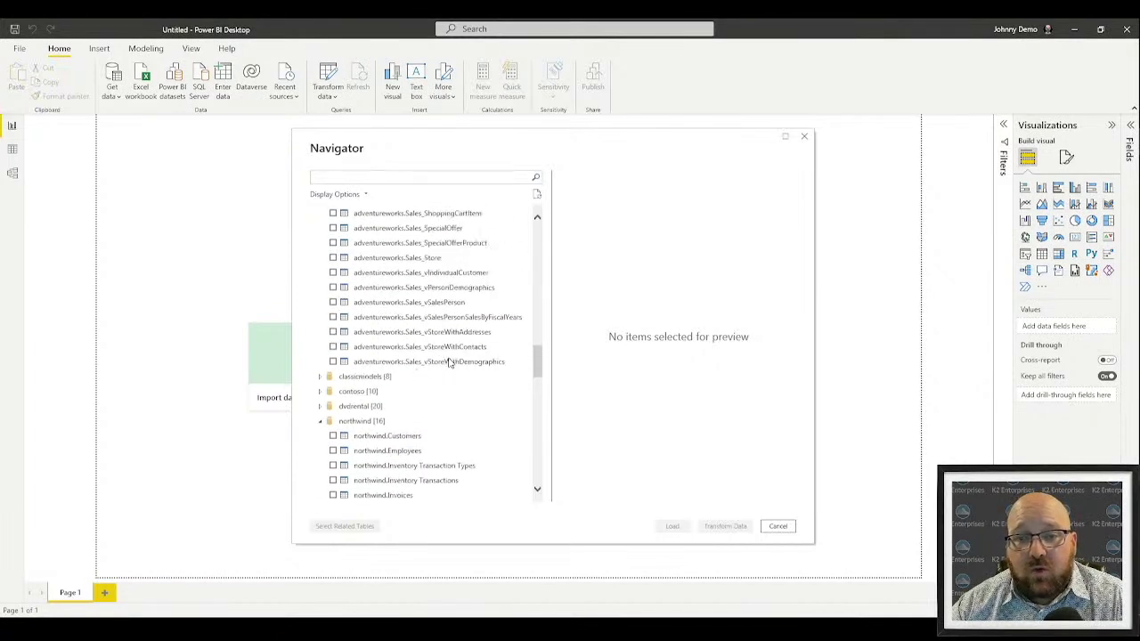
{"action": "scroll", "coordinate": [427, 357], "scroll_direction": "up", "scroll_amount": 15}
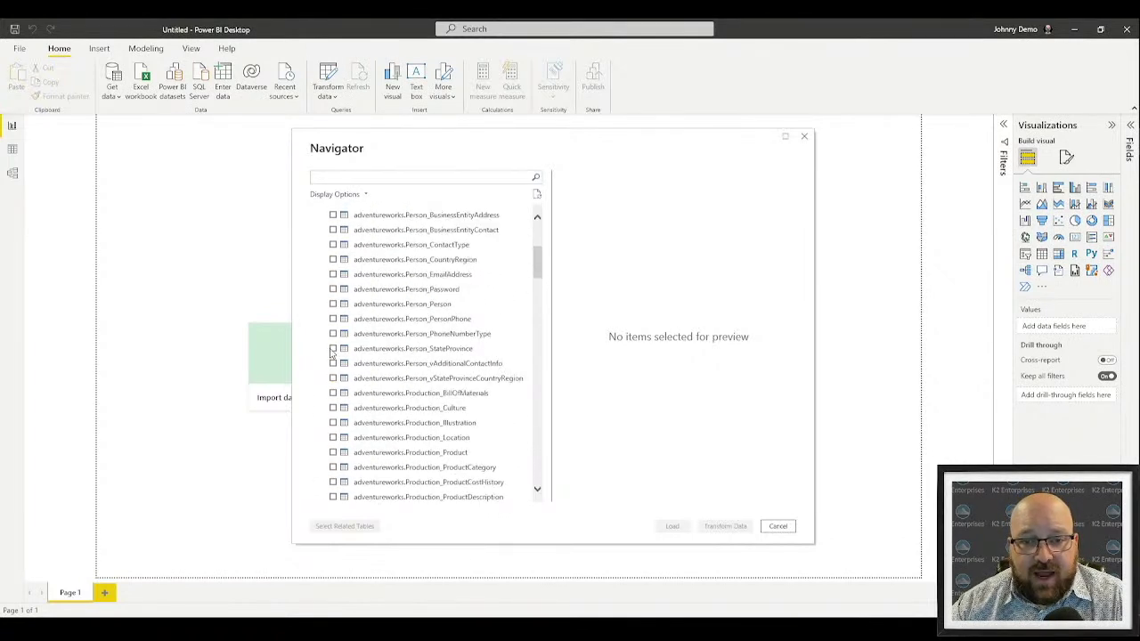
{"action": "scroll", "coordinate": [332, 352], "scroll_direction": "up", "scroll_amount": 5}
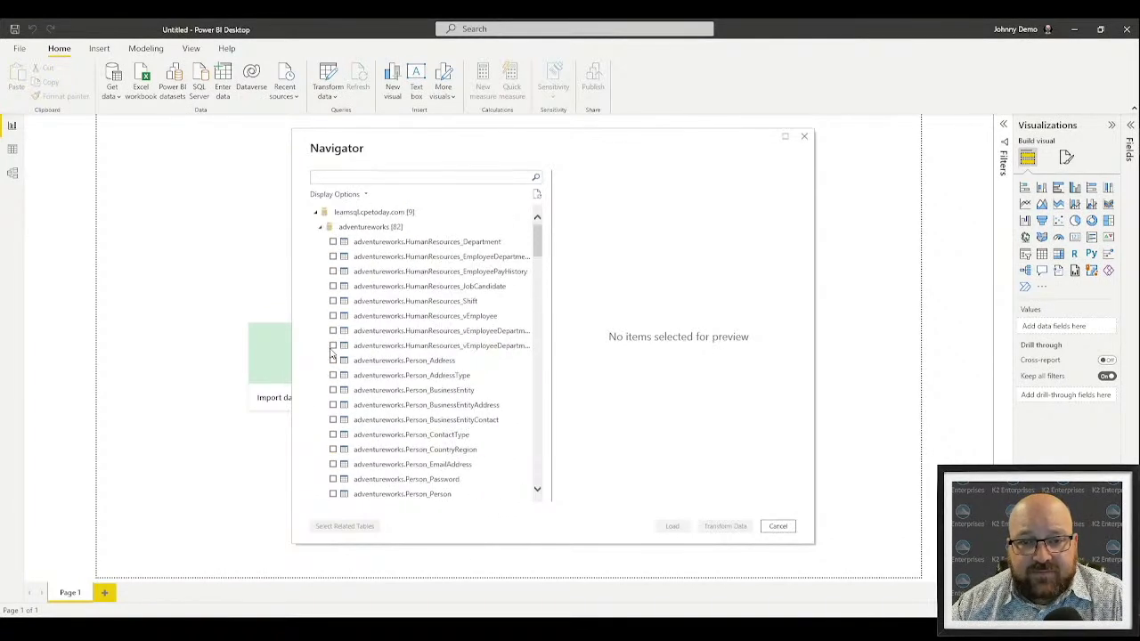
{"action": "left_click", "coordinate": [319, 227]}
{"action": "left_click", "coordinate": [319, 286]}
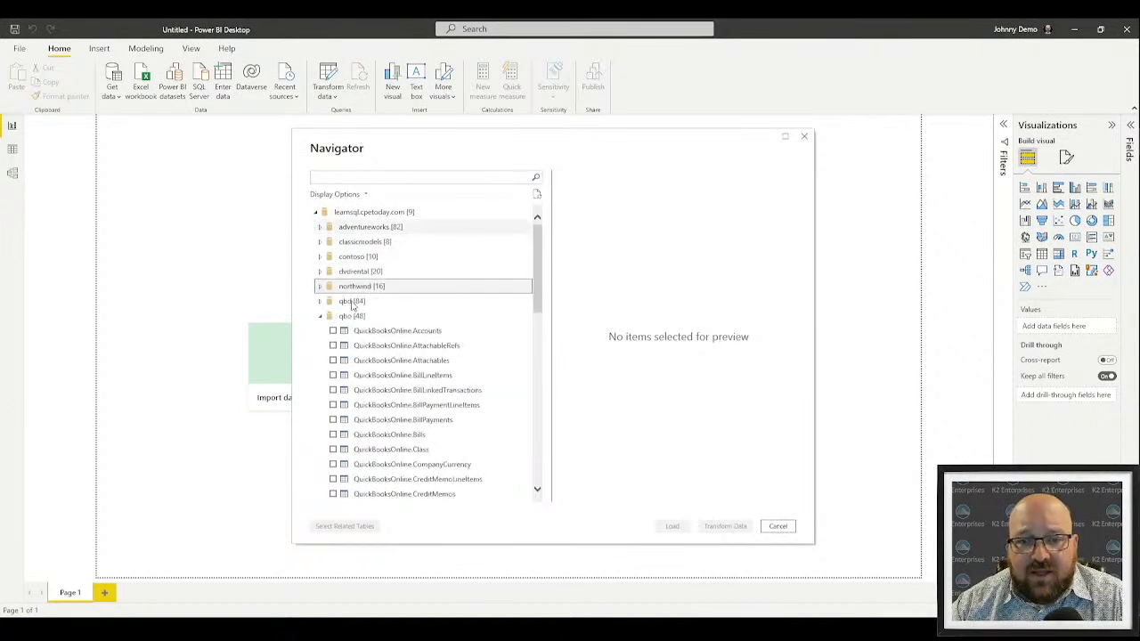
{"action": "left_click", "coordinate": [320, 316]}
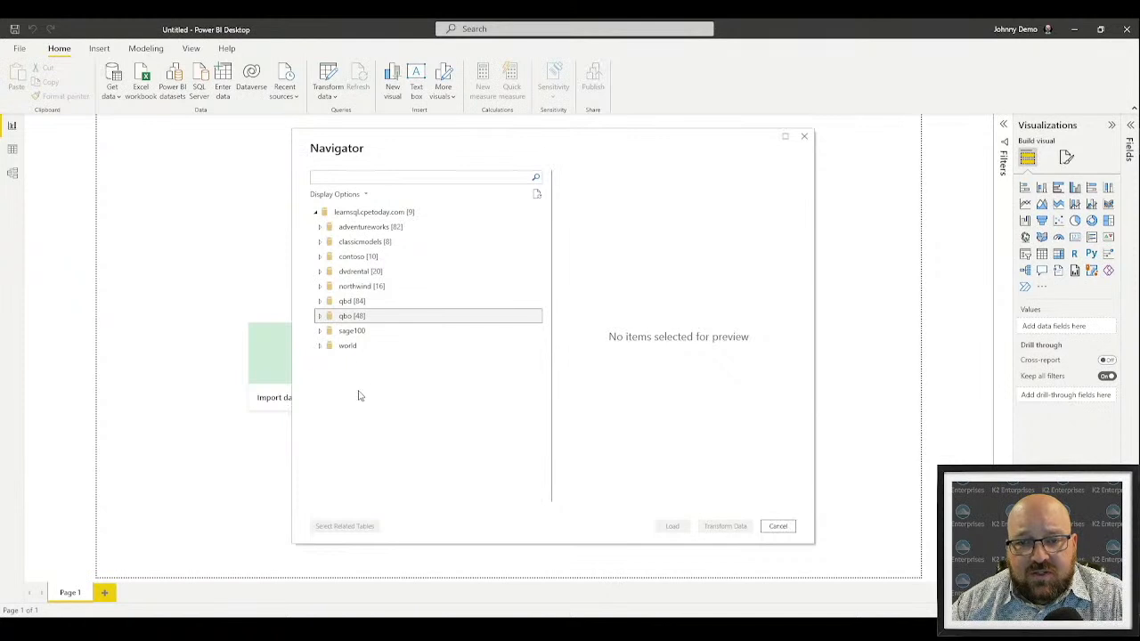
{"action": "left_click", "coordinate": [320, 258]}
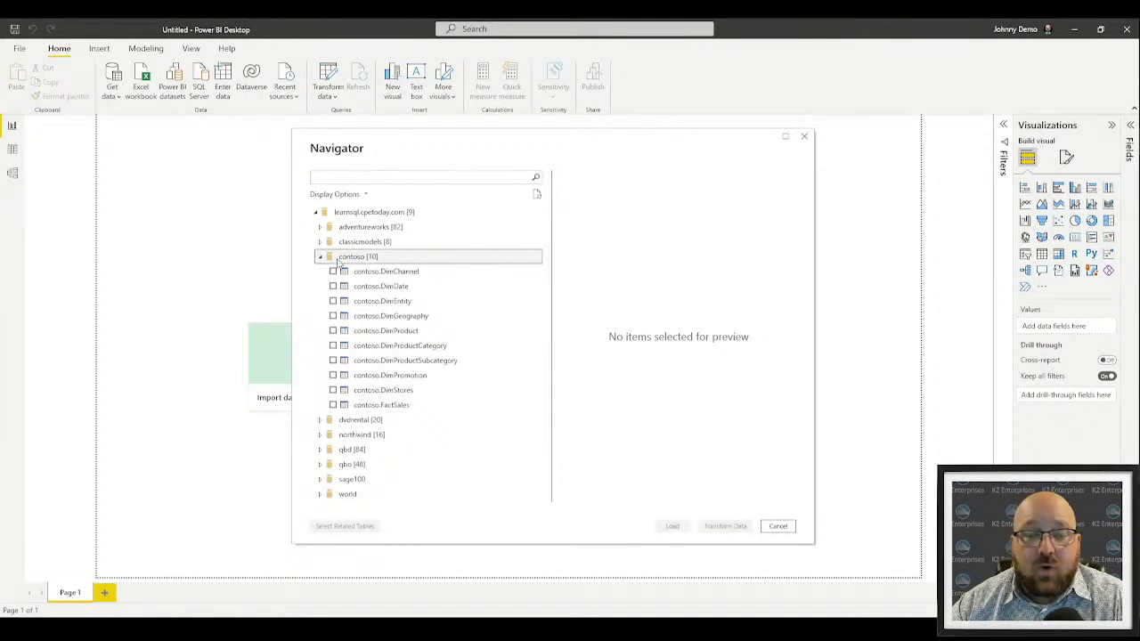
Switch to the Chrome window showing the DemoWebinar report and open a new tab
{"action": "key", "text": "alt+Tab"}
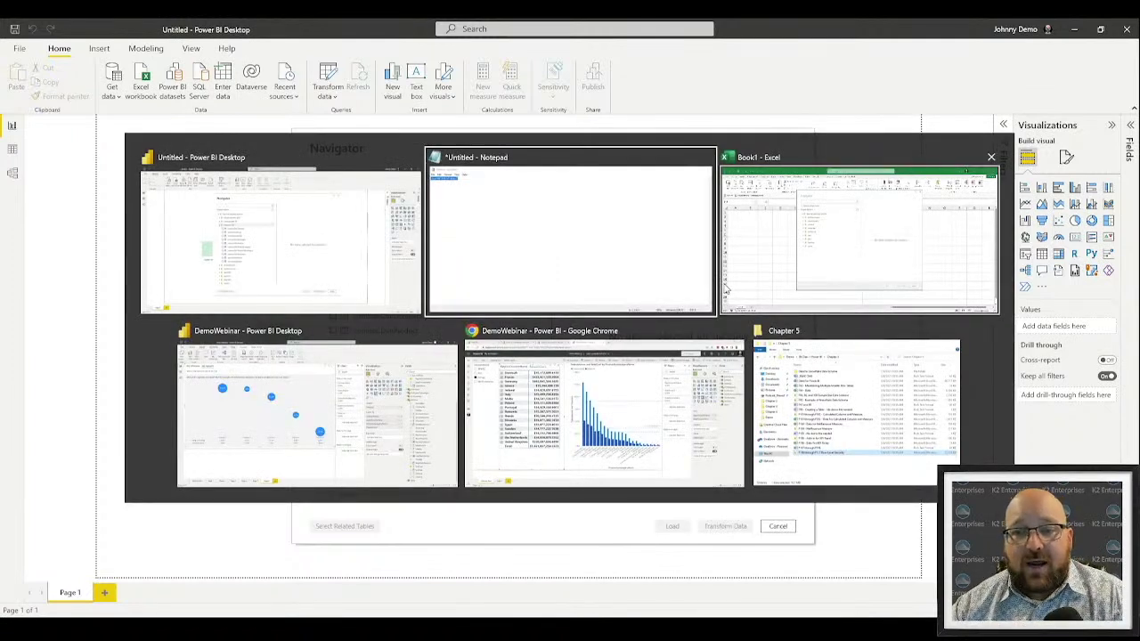
{"action": "key", "text": "alt+Tab"}
{"action": "key", "text": "alt+Tab"}
{"action": "key", "text": "alt+Tab"}
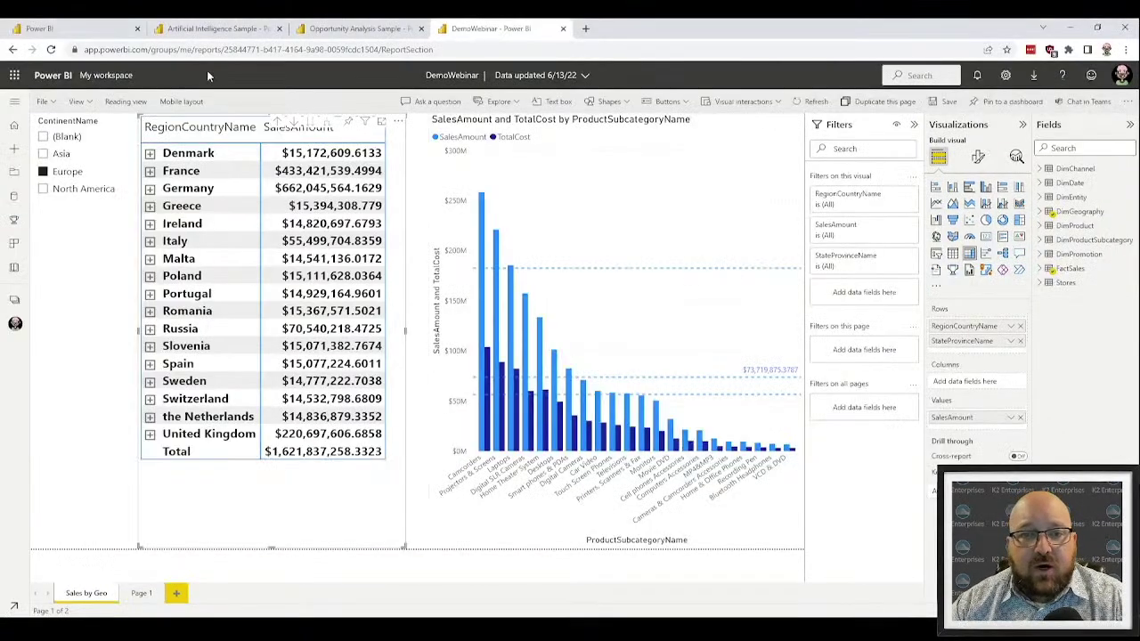
{"action": "left_click", "coordinate": [586, 28]}
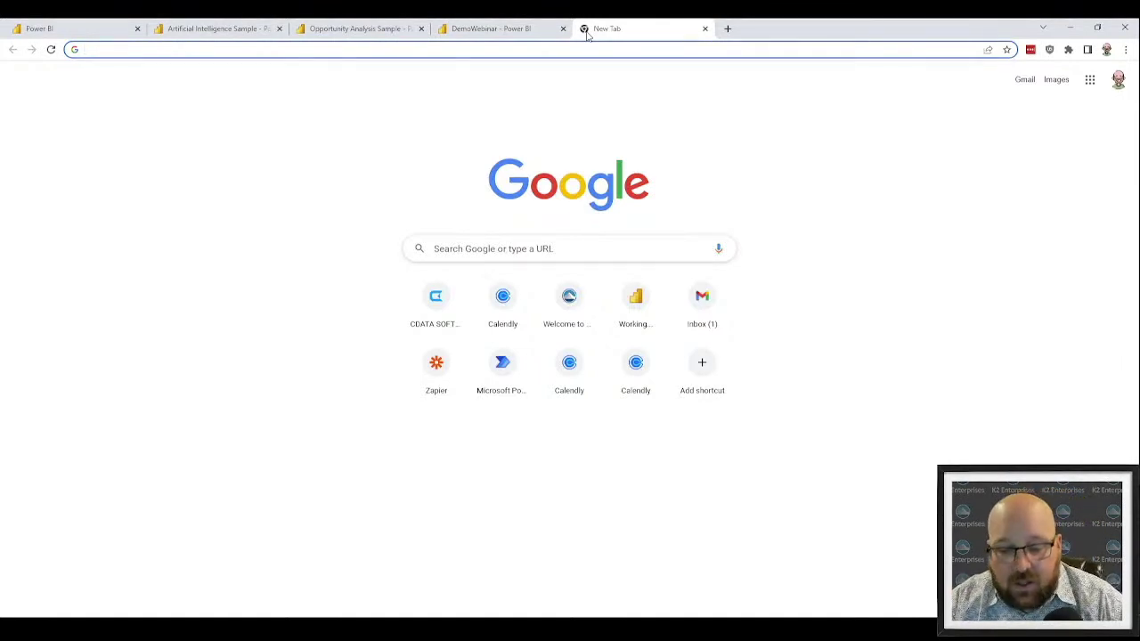
Load cdata.com in the current tab, then open another blank tab
{"action": "type", "text": "cdata.com"}
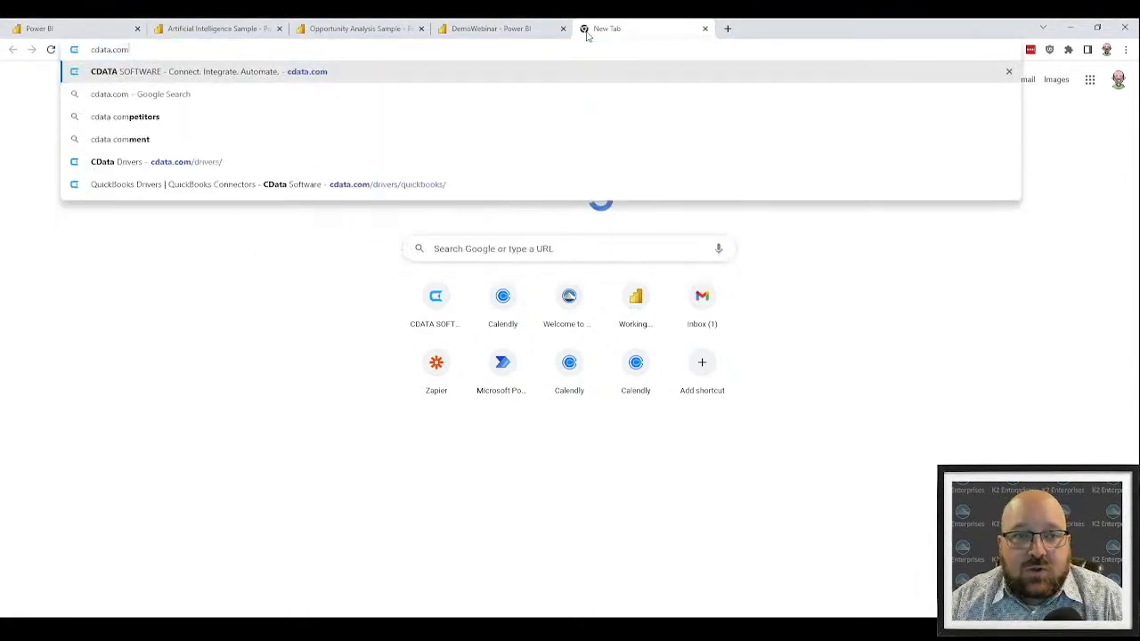
{"action": "key", "text": "Return"}
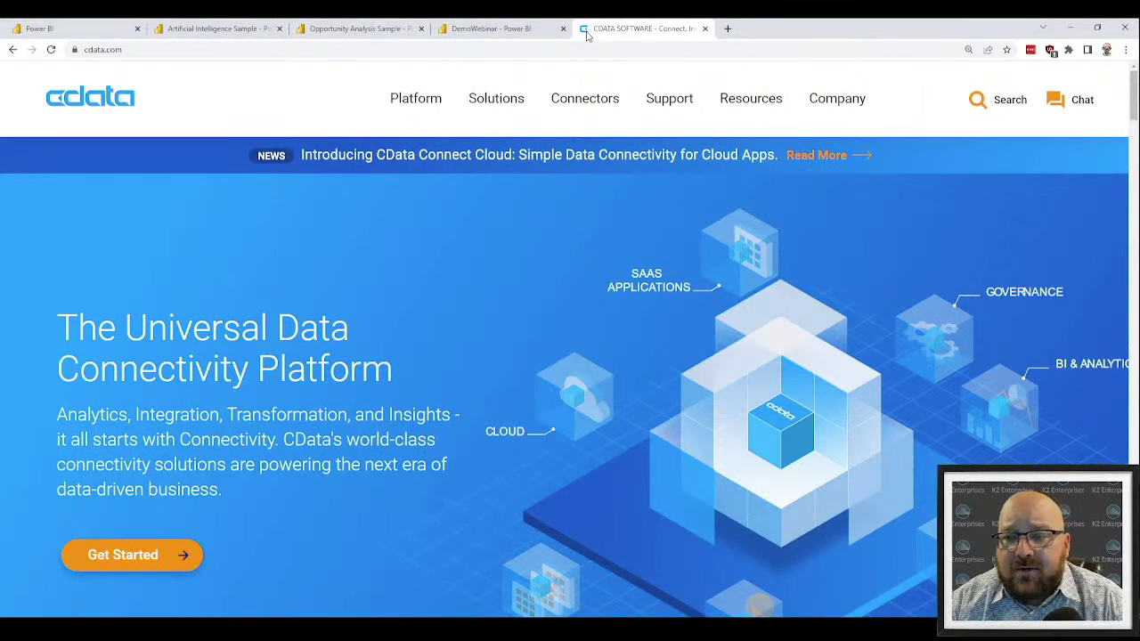
{"action": "key", "text": "ctrl+t"}
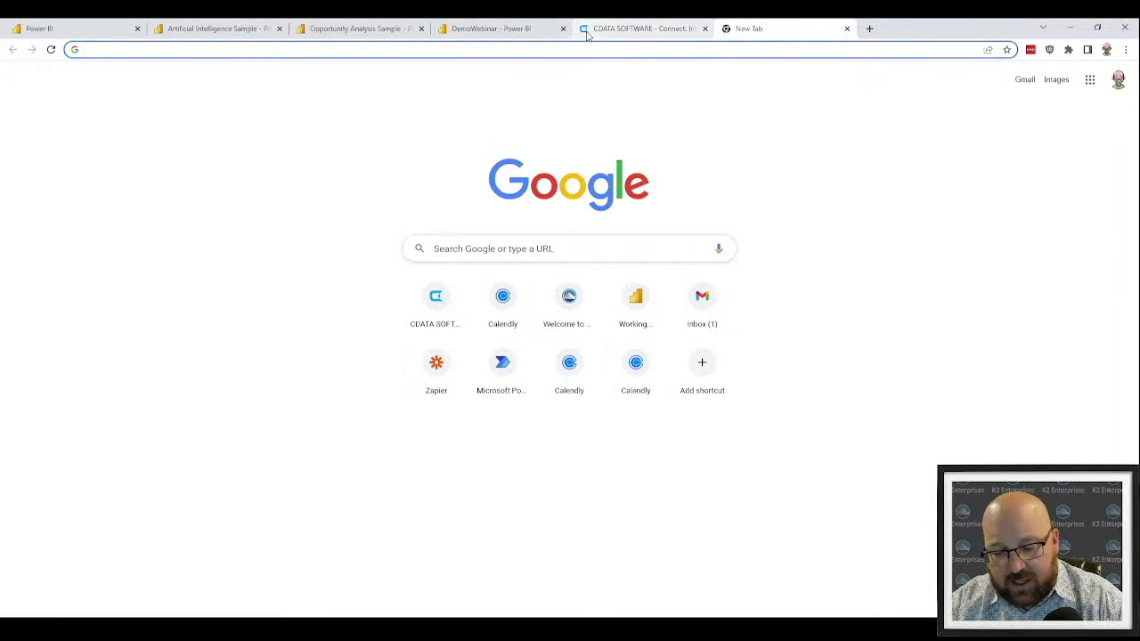
Search Google for 'quickbooks enterprise odbc'
{"action": "type", "text": "qu"}
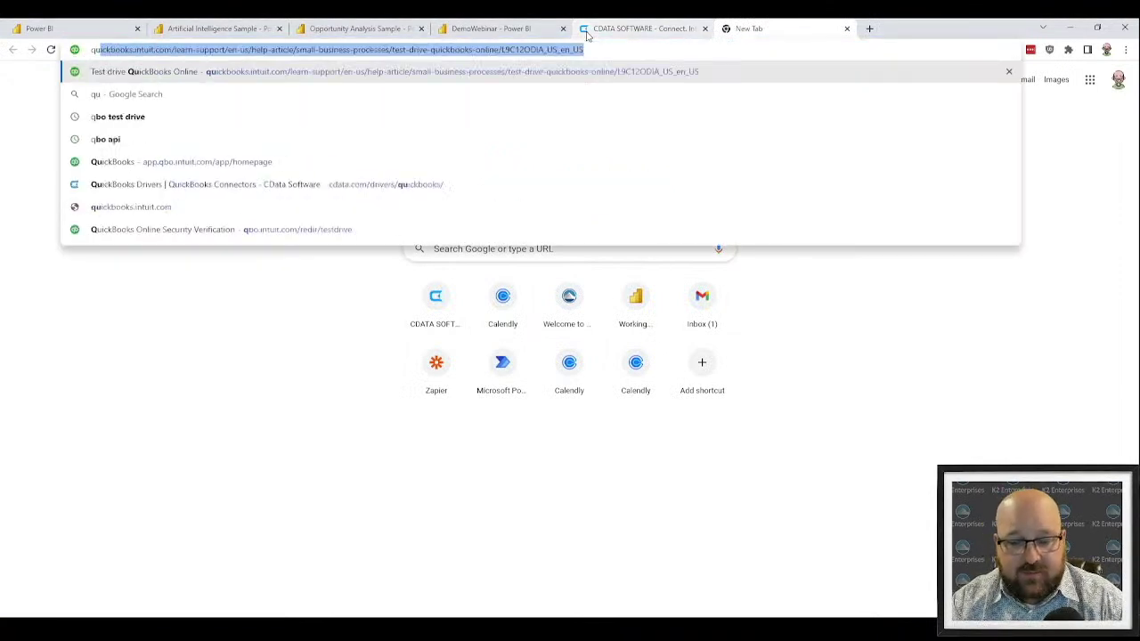
{"action": "type", "text": "ickbooks enterpor"}
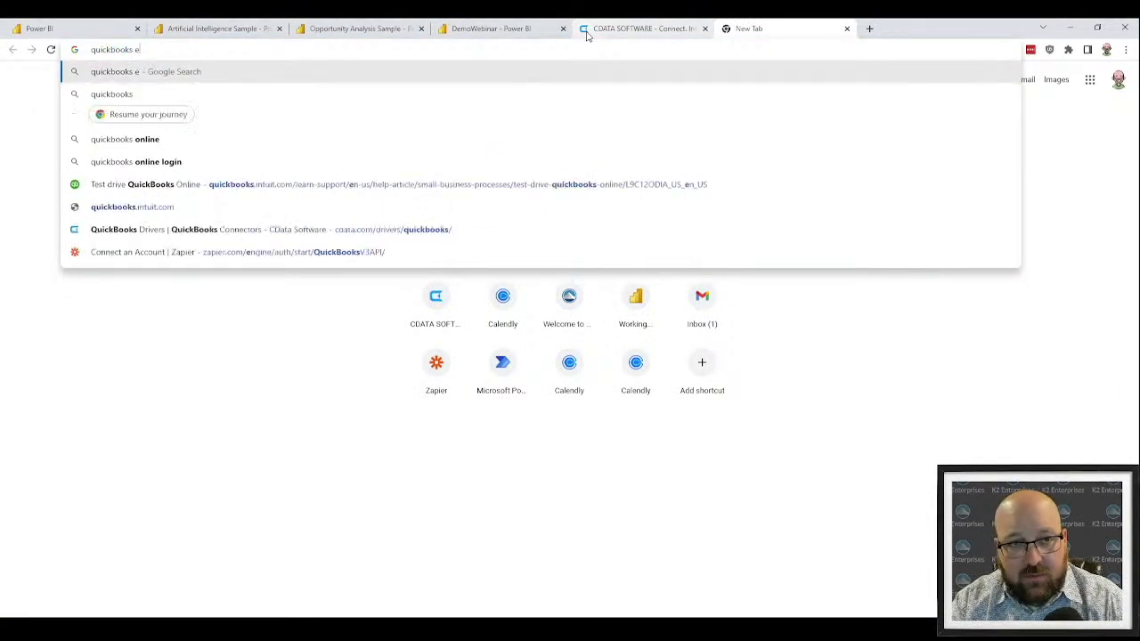
{"action": "key", "text": "BackSpace"}
{"action": "key", "text": "BackSpace"}
{"action": "type", "text": "rise os"}
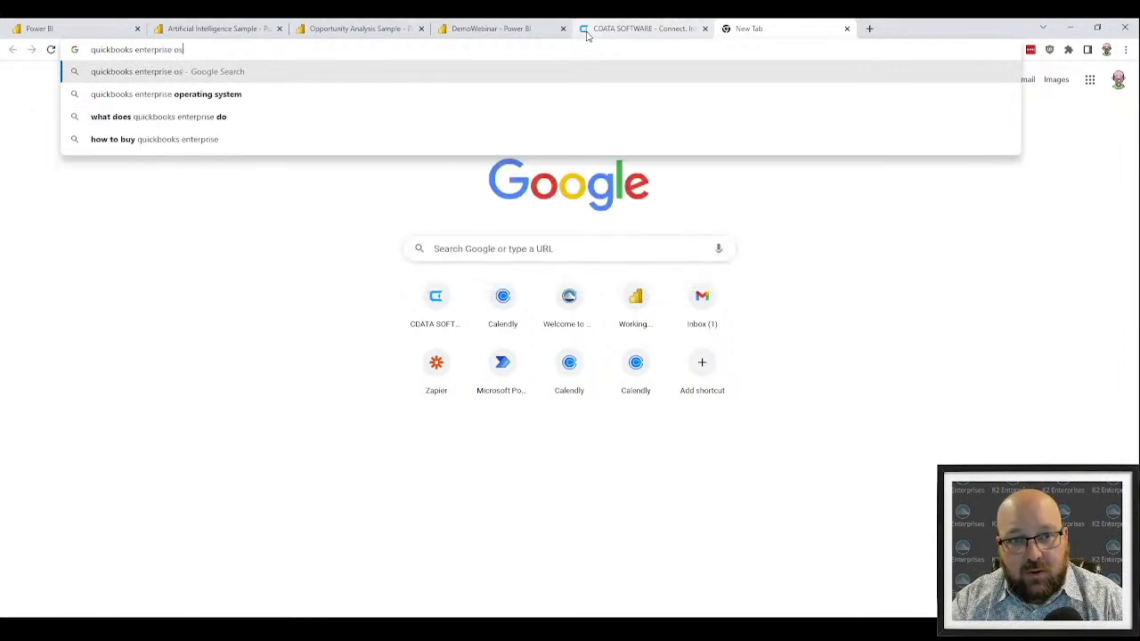
{"action": "key", "text": "BackSpace"}
{"action": "type", "text": "dbc"}
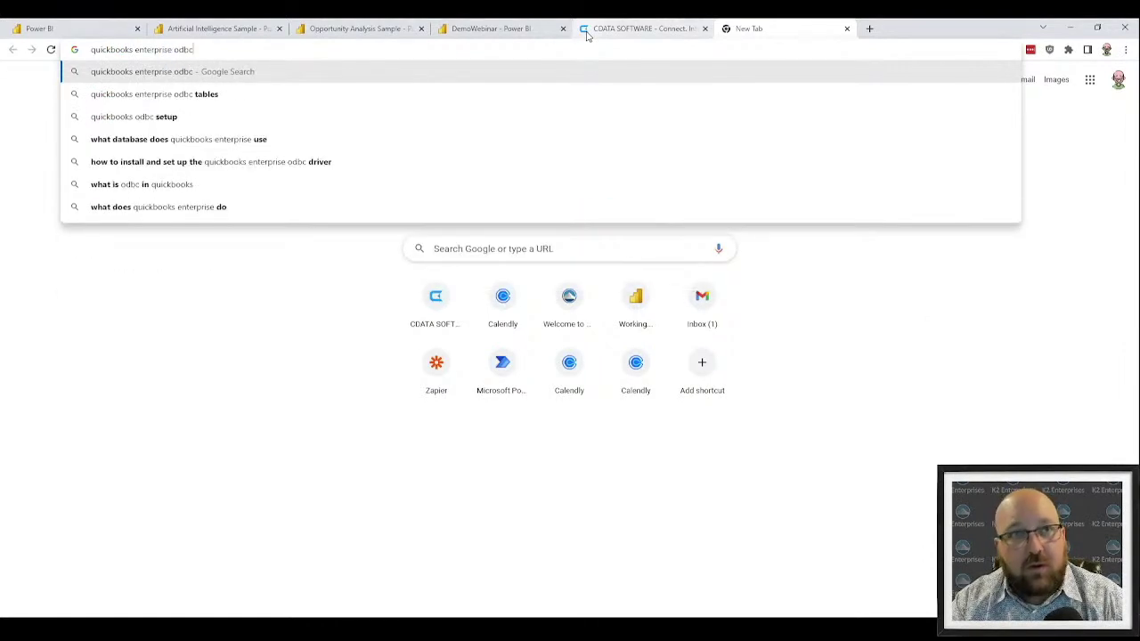
{"action": "key", "text": "Return"}
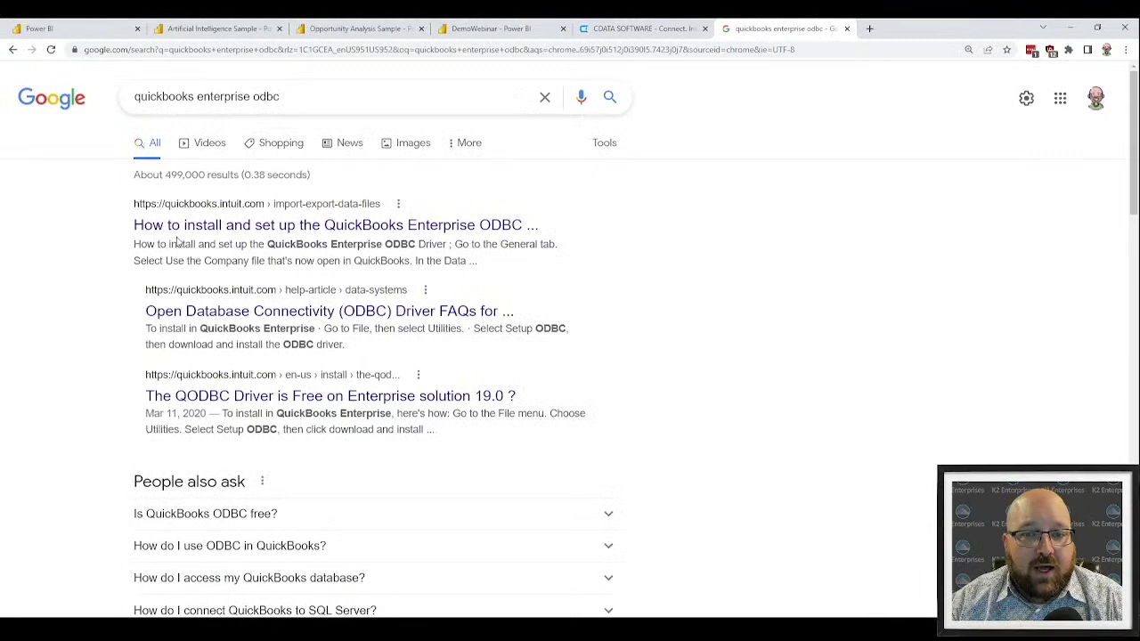
Open Intuit's QuickBooks Enterprise ODBC Driver setup article and view its download steps
{"action": "left_click", "coordinate": [213, 228]}
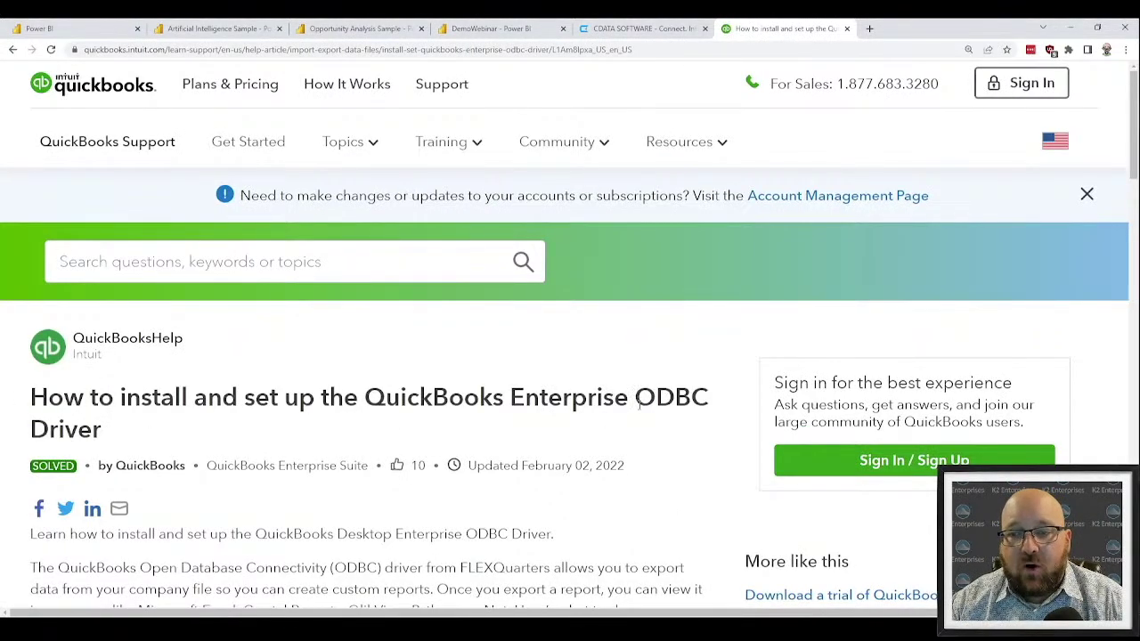
{"action": "left_click_drag", "start_coordinate": [637, 397], "coordinate": [633, 432]}
{"action": "scroll", "coordinate": [632, 432], "scroll_direction": "down", "scroll_amount": 4}
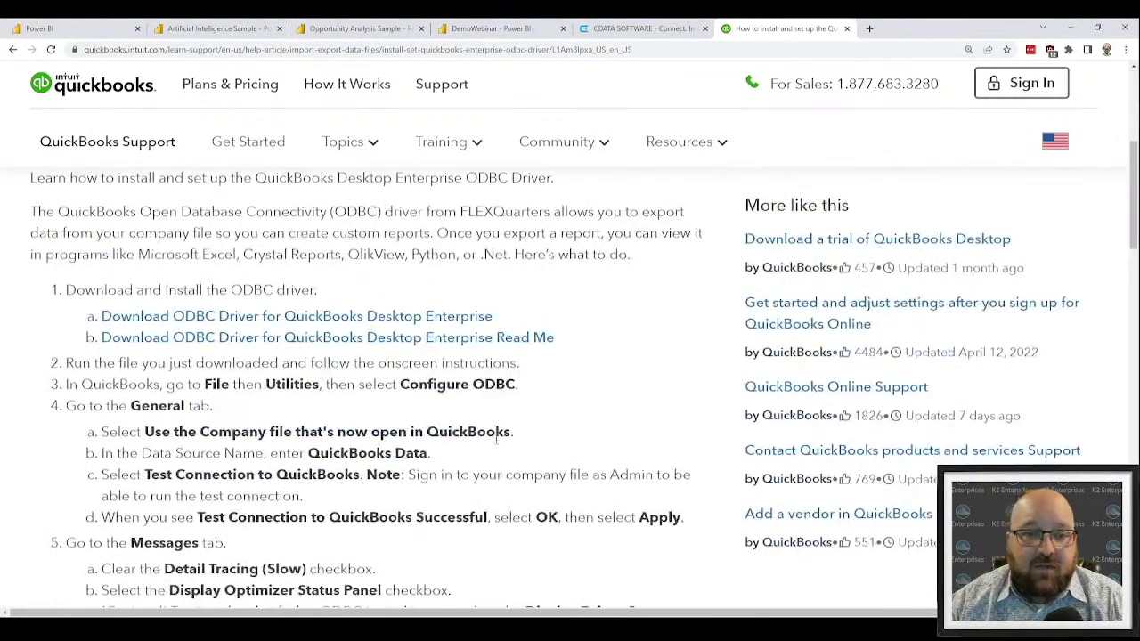
{"action": "scroll", "coordinate": [496, 432], "scroll_direction": "up", "scroll_amount": 1}
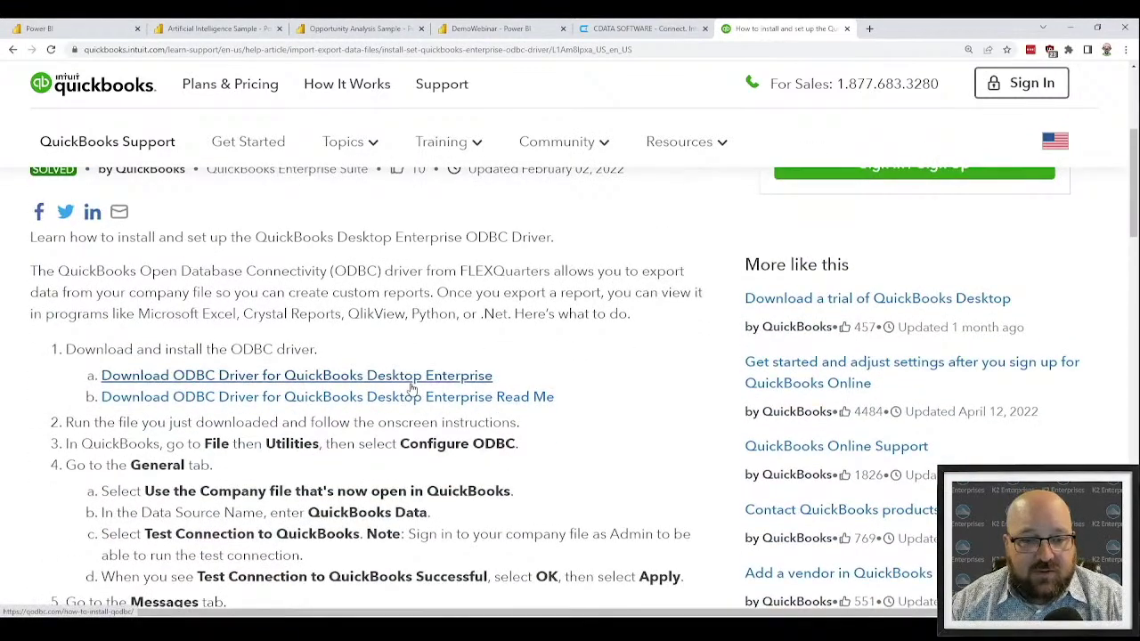